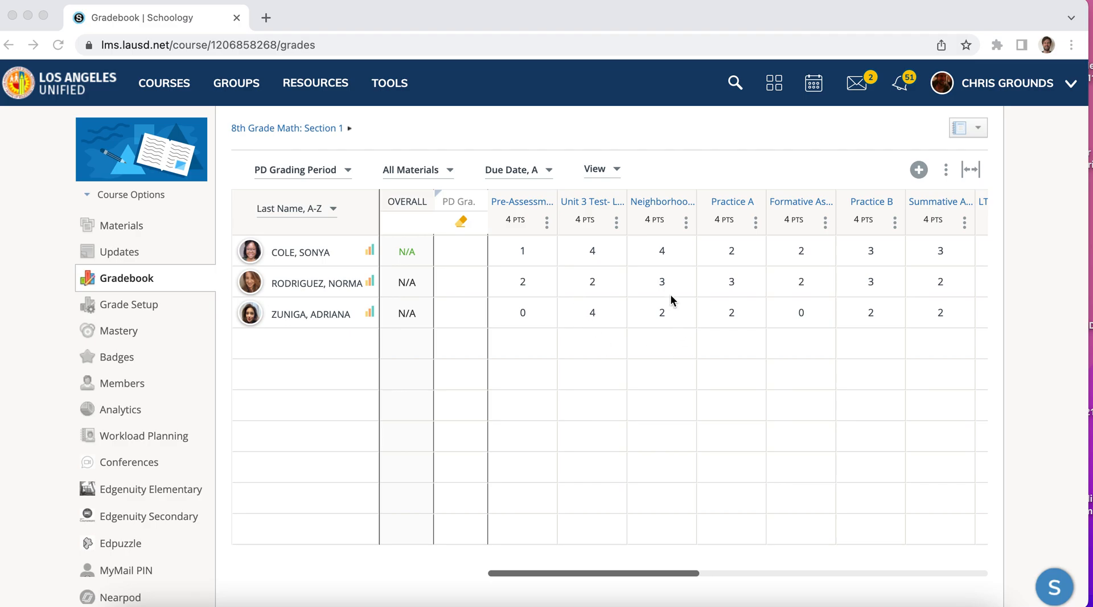
# Filter the gradebook's materials to the LT 1: Rational Numbers category
pyautogui.click(450, 171)
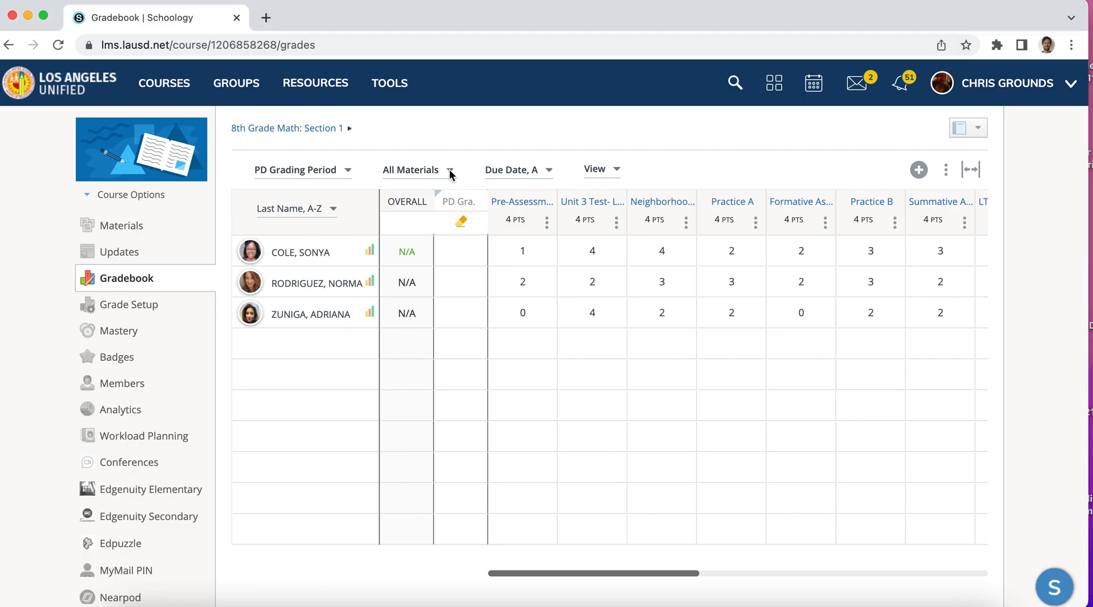
pyautogui.click(450, 171)
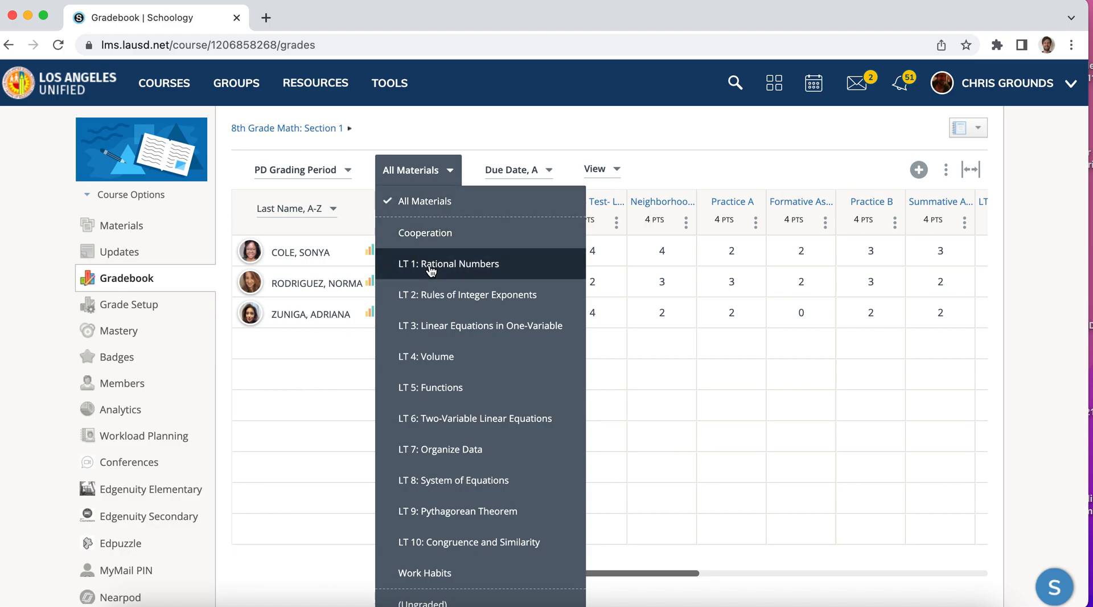
pyautogui.click(430, 265)
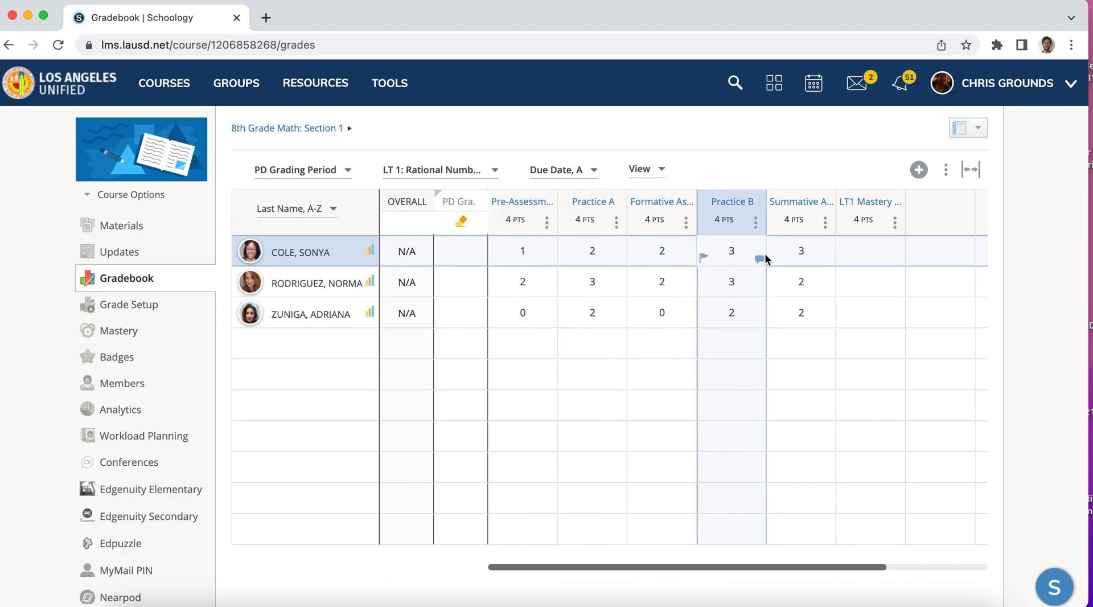
# Review the first student's LT 1 scores from Pre-Assessment through Summative Assessment and check the mastery column's details
pyautogui.click(791, 255)
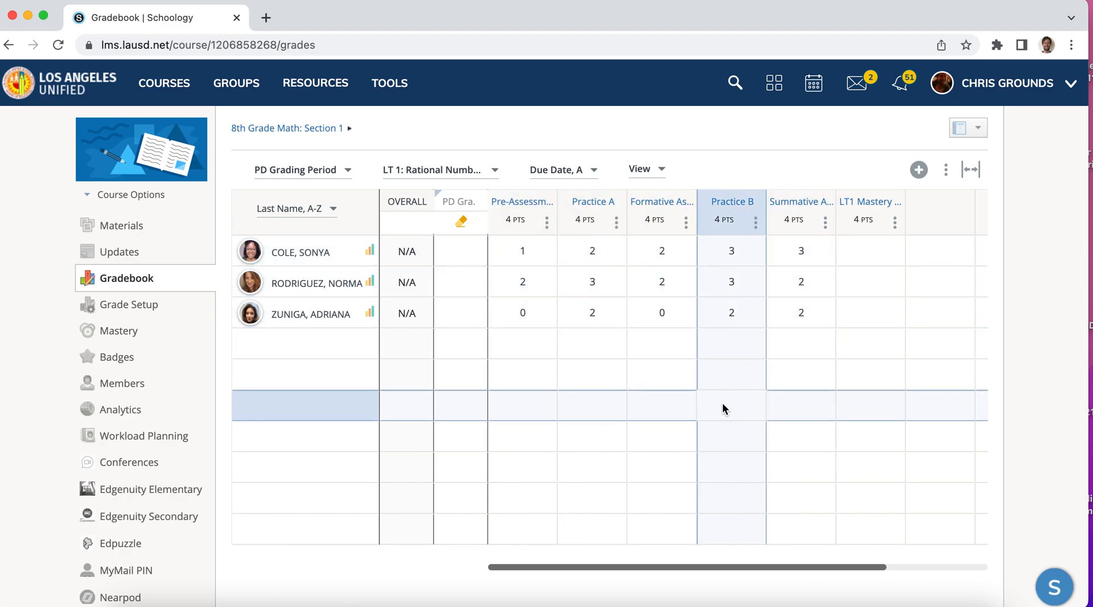
pyautogui.click(532, 258)
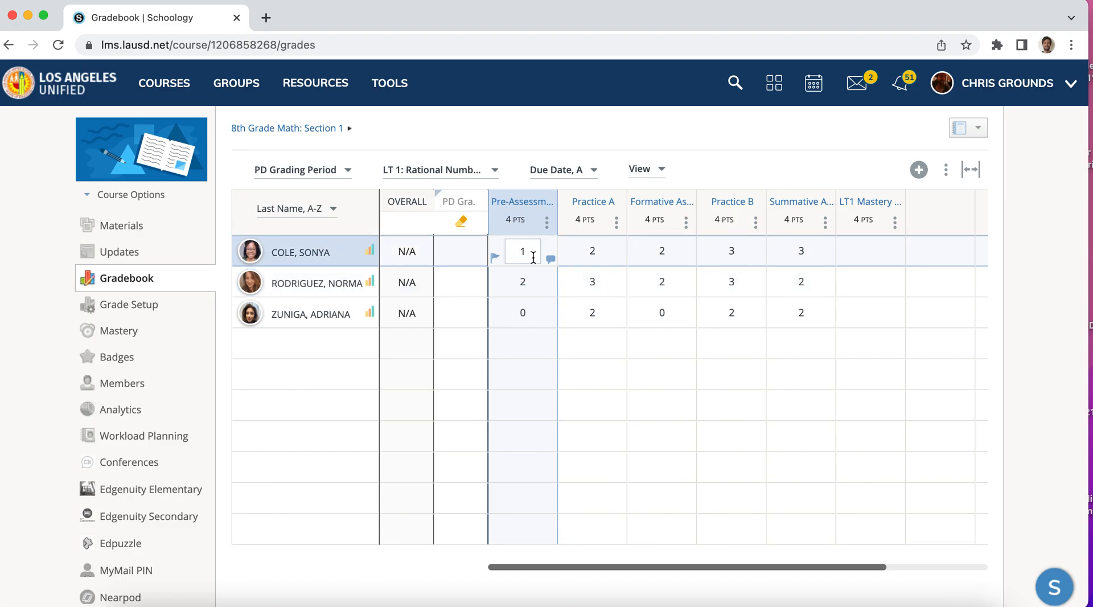
pyautogui.click(592, 253)
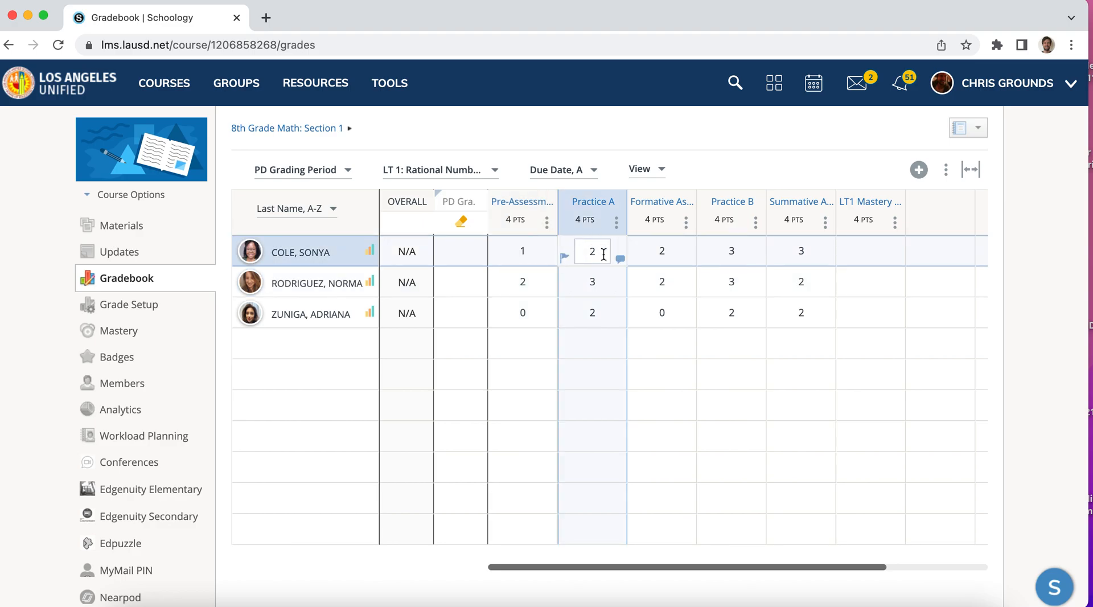
pyautogui.click(662, 253)
pyautogui.click(732, 253)
pyautogui.click(803, 255)
pyautogui.click(871, 255)
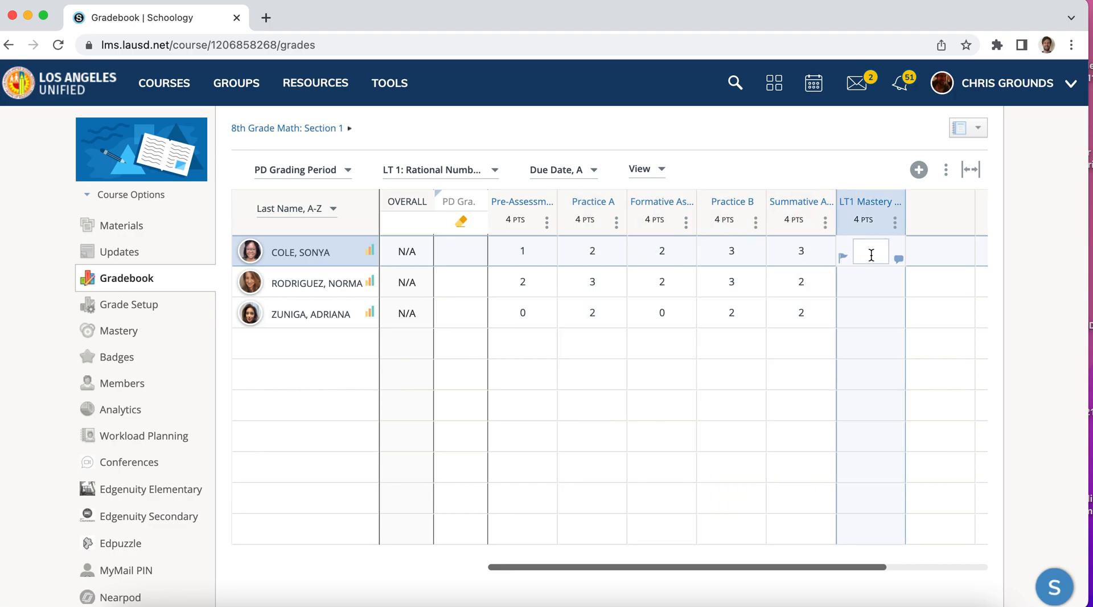
pyautogui.moveTo(854, 212)
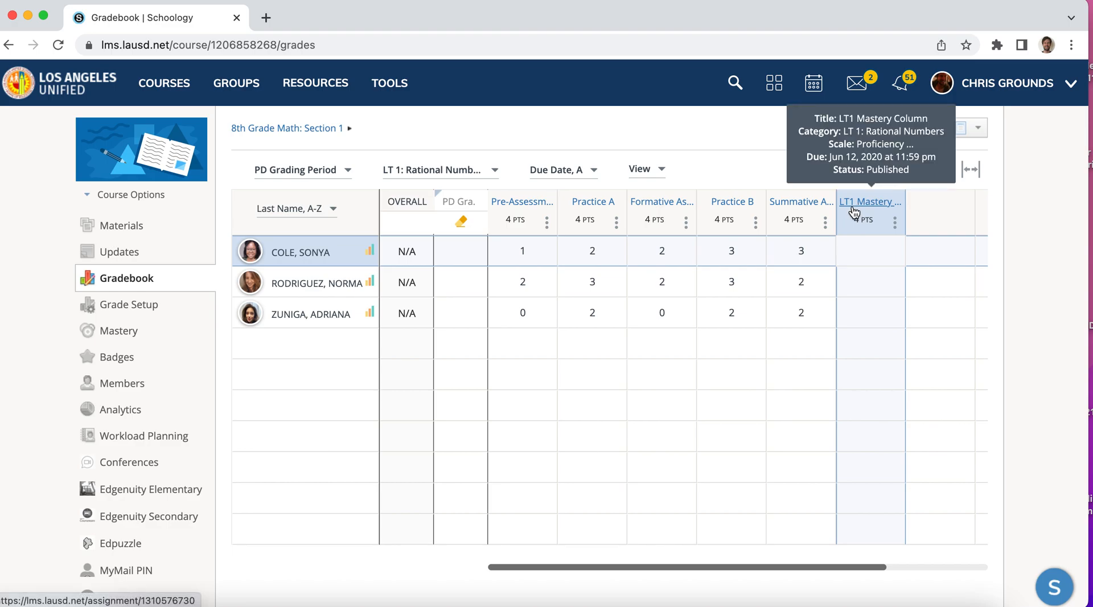
# Fill in the LT1 Mastery Column with 3 for the first student, 3 for the second and 2 for the third
pyautogui.click(870, 254)
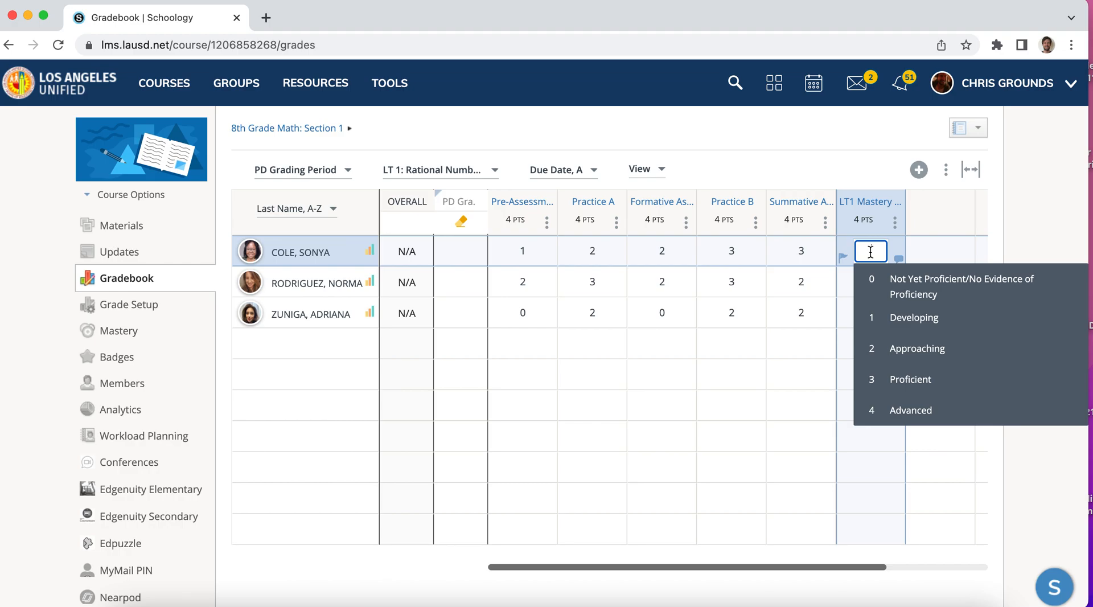
pyautogui.write('3')
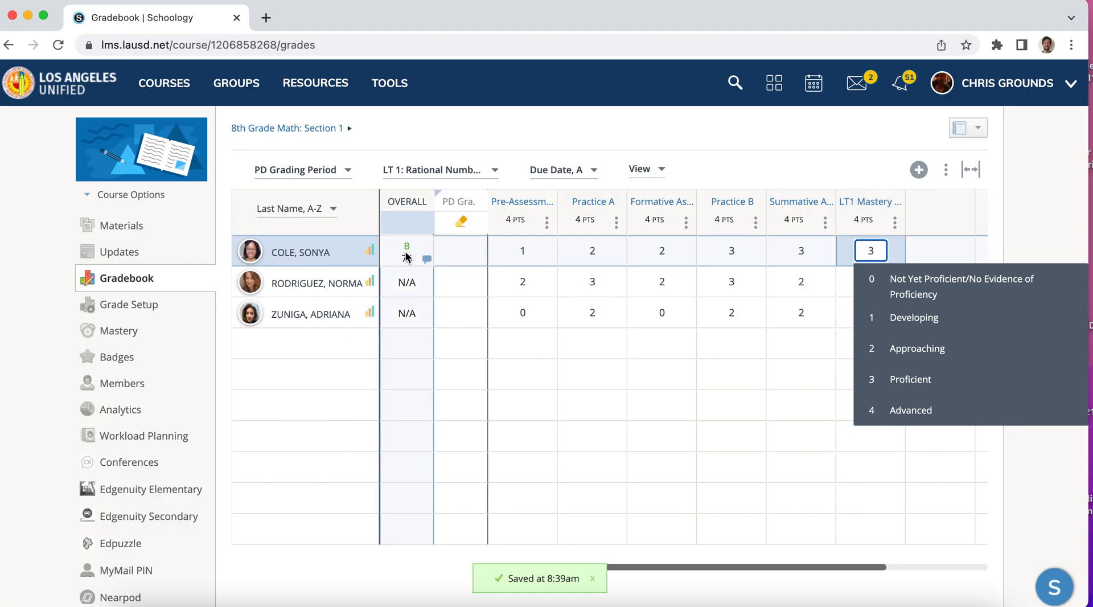
pyautogui.click(770, 127)
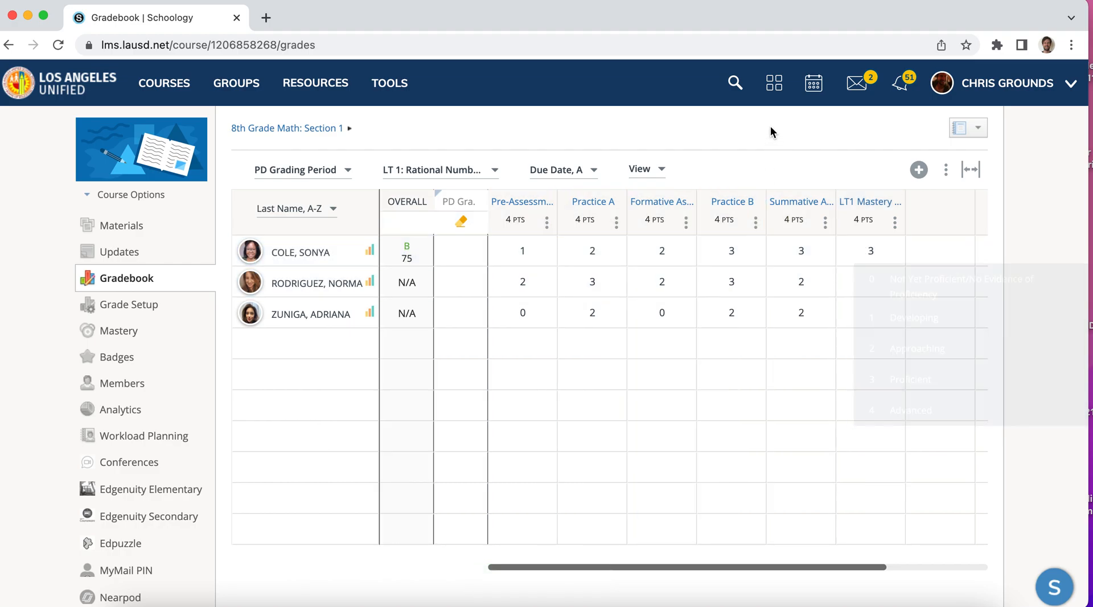
pyautogui.click(858, 286)
pyautogui.click(871, 283)
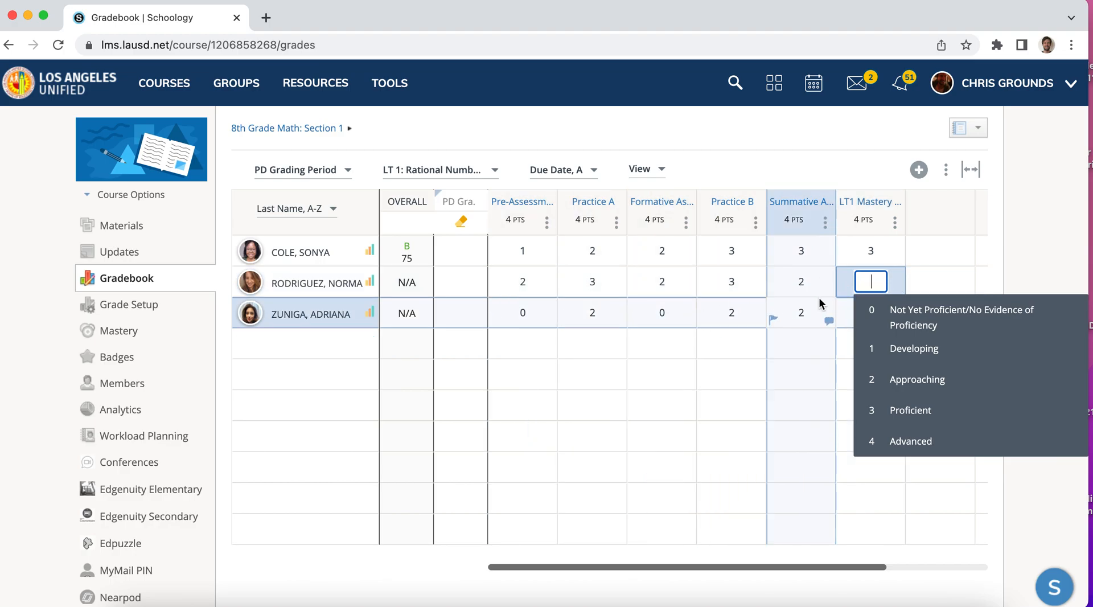
pyautogui.write('3')
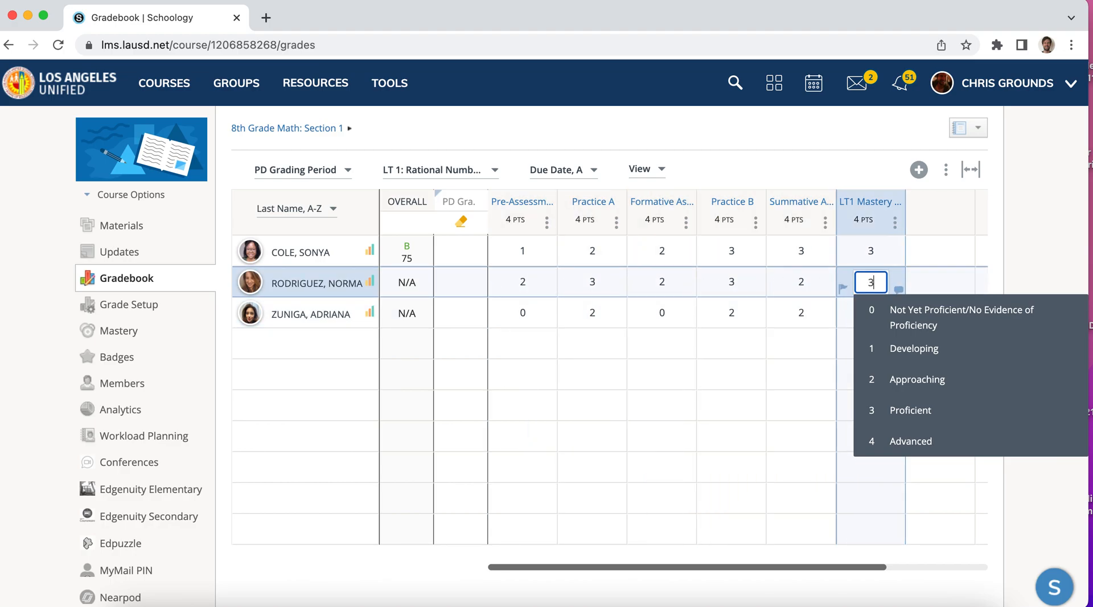
pyautogui.click(781, 142)
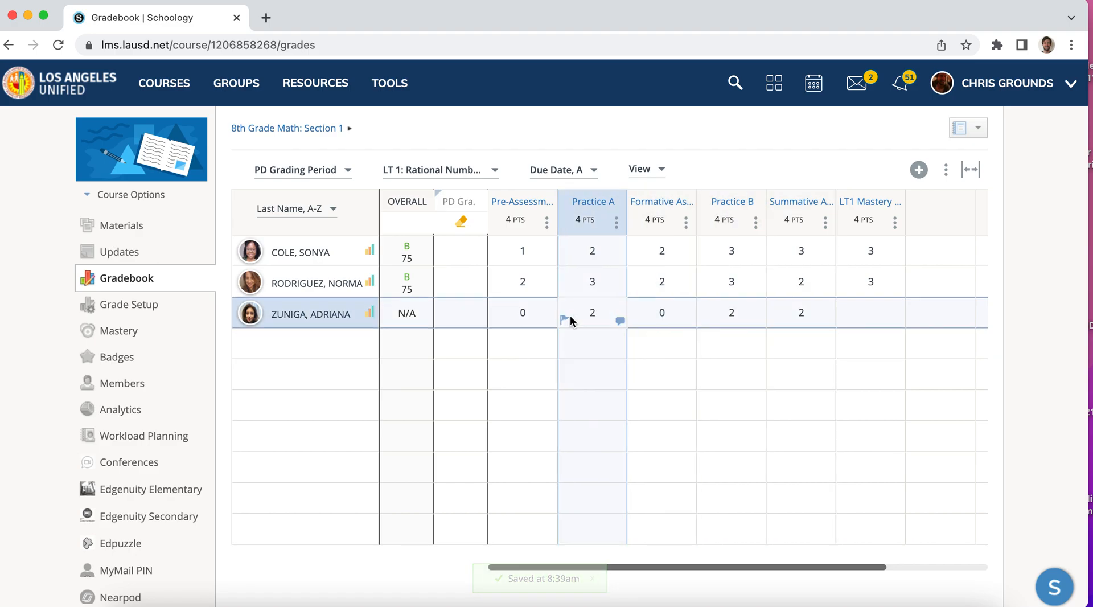
pyautogui.click(862, 313)
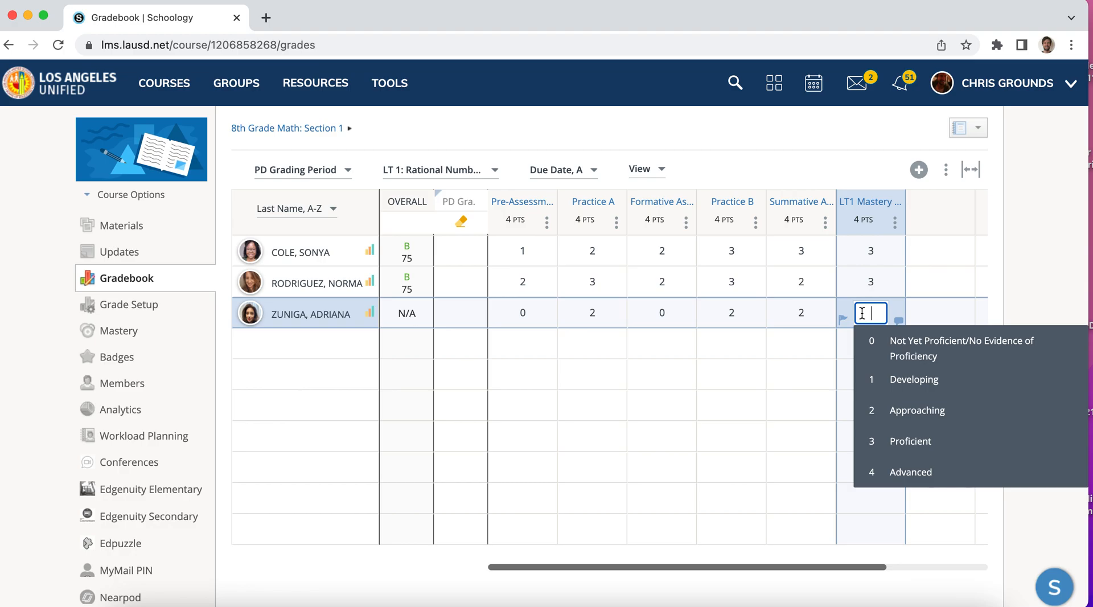
pyautogui.write('2')
pyautogui.click(832, 134)
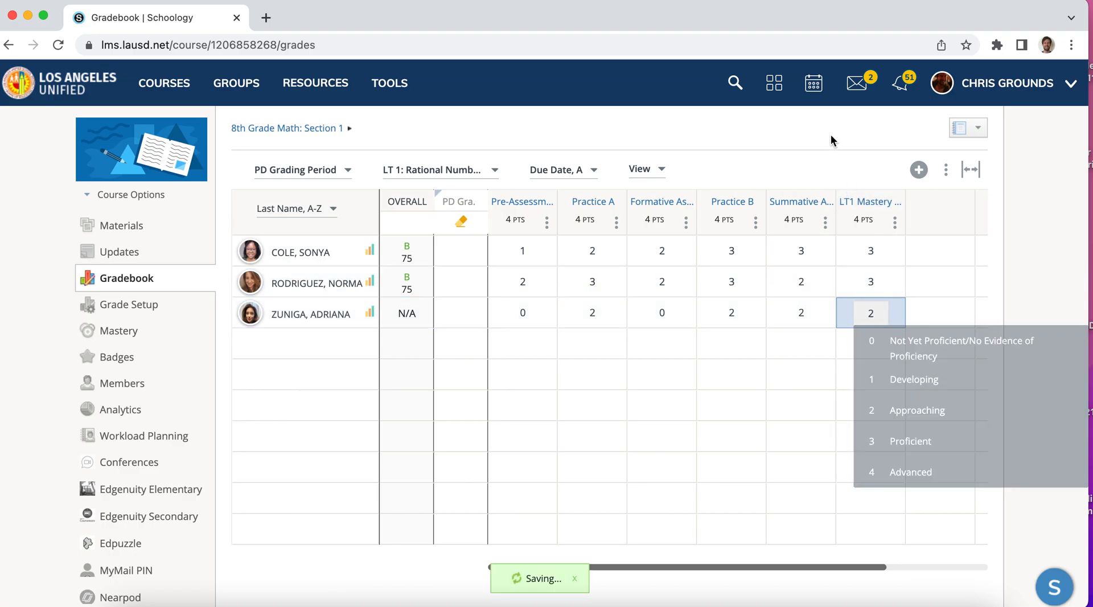
# Filter the gradebook to LT 2: Rules of Integer Exponents and check its mastery column
pyautogui.click(502, 171)
pyautogui.click(459, 305)
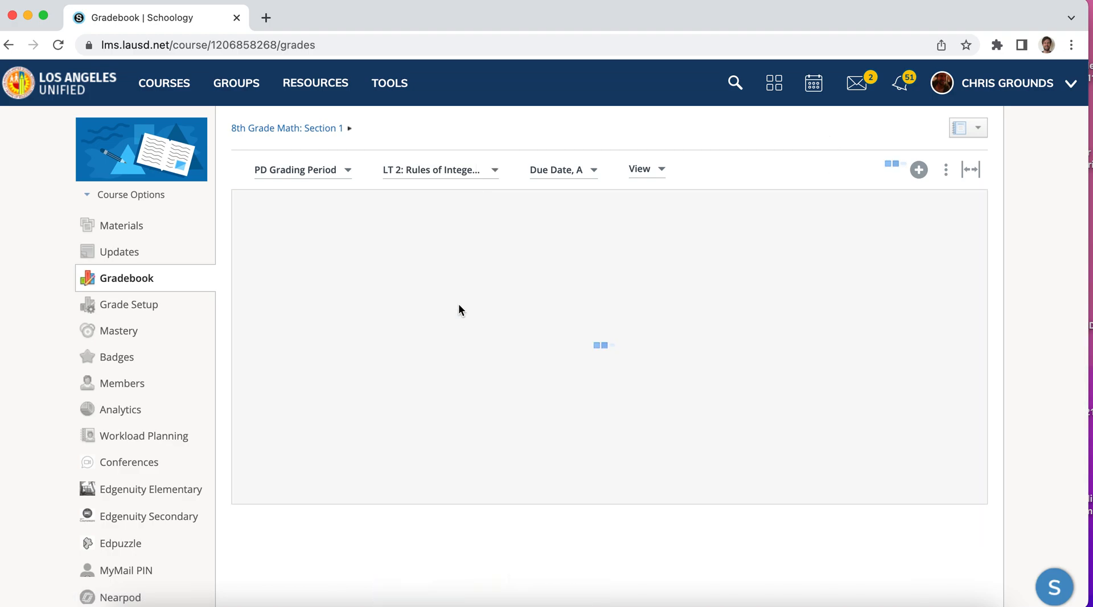
pyautogui.click(511, 257)
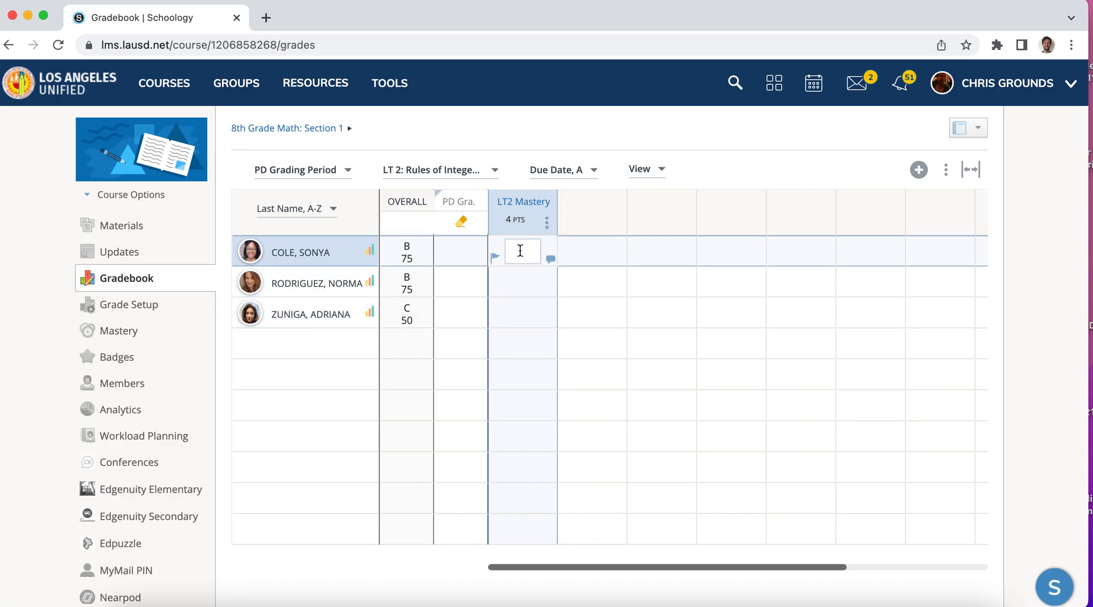
# Filter the gradebook to LT 8: System of Equations and check the first student's scores
pyautogui.click(495, 169)
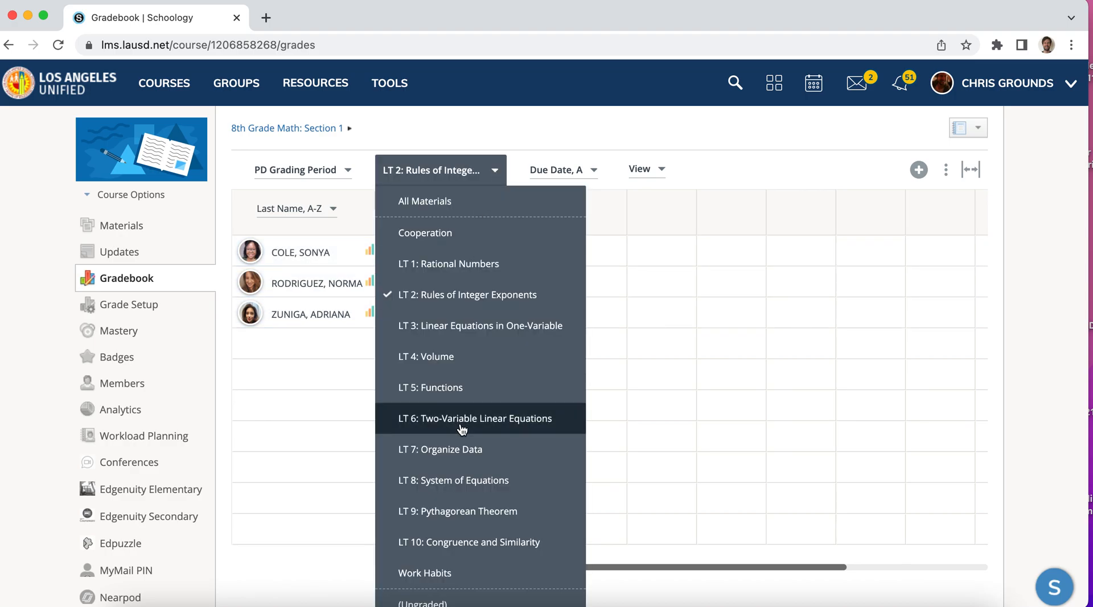
pyautogui.click(447, 480)
pyautogui.click(521, 252)
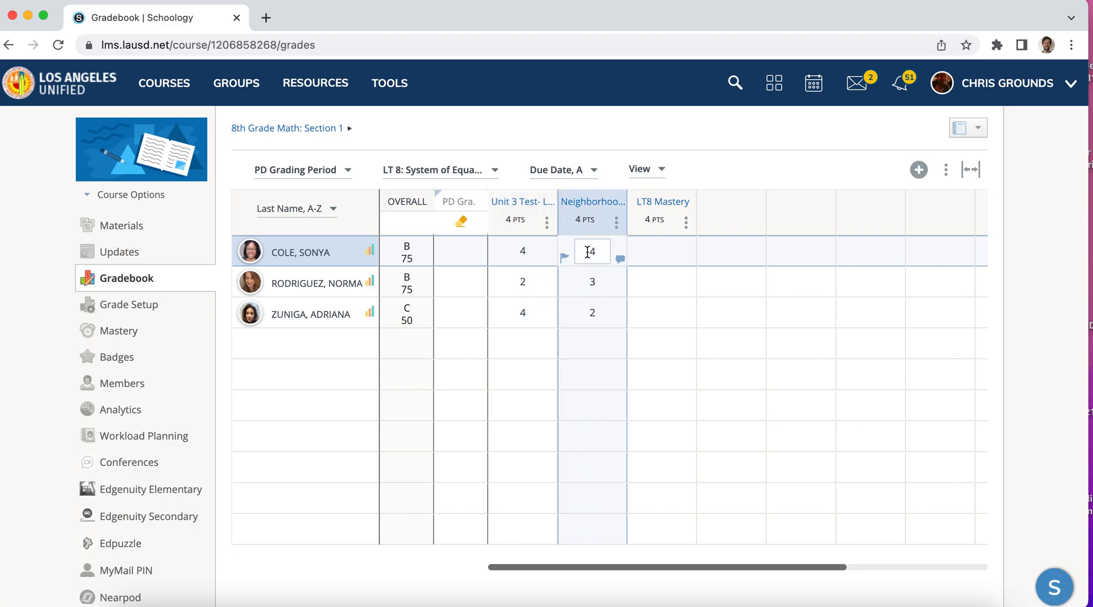
# Fill in the LT8 Mastery column with 4 for the first student, 3 for the second and 2 for the third
pyautogui.click(663, 250)
pyautogui.write('4')
pyautogui.click(679, 131)
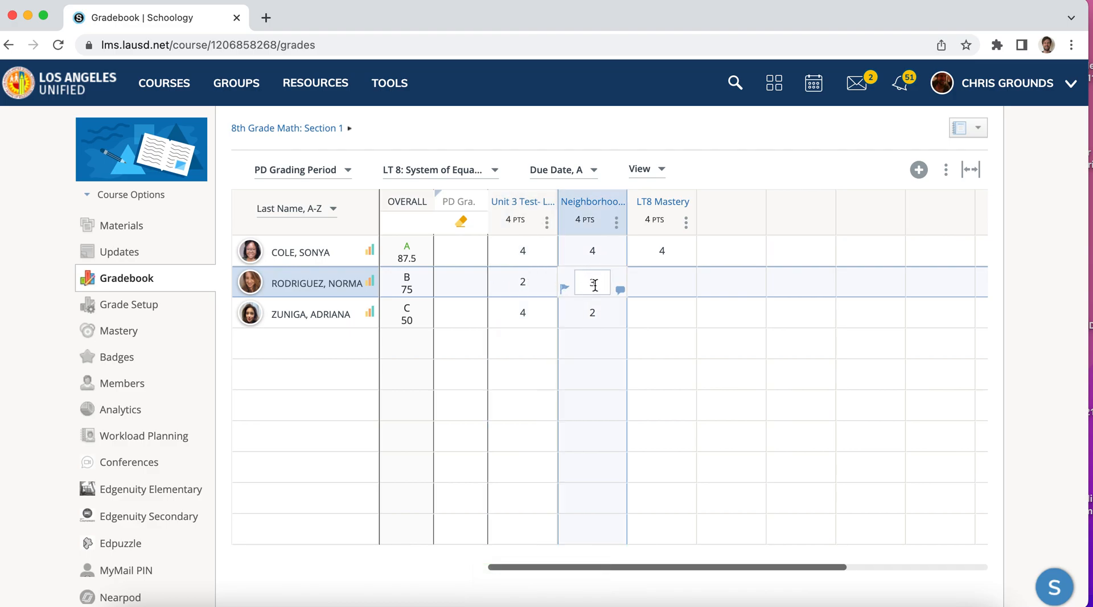
pyautogui.click(664, 283)
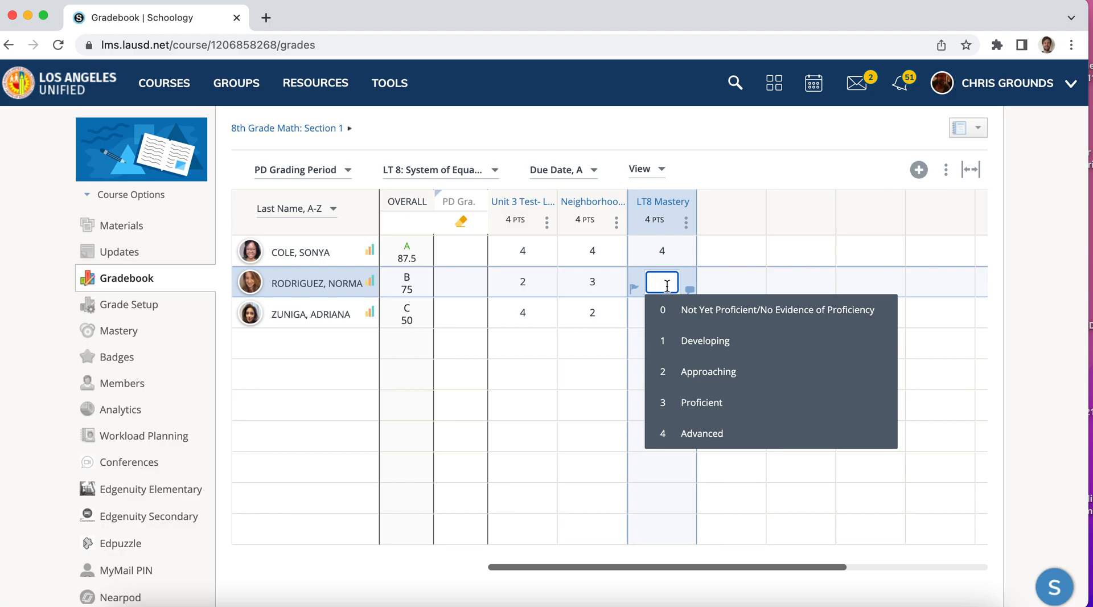
pyautogui.write('3')
pyautogui.press('Return')
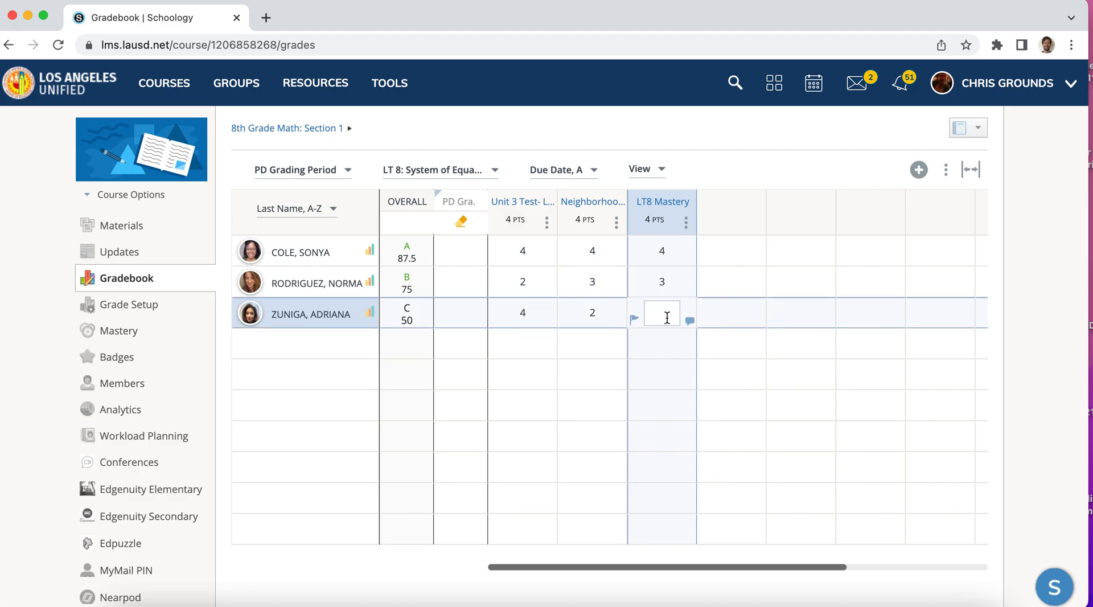
pyautogui.click(666, 316)
pyautogui.write('2')
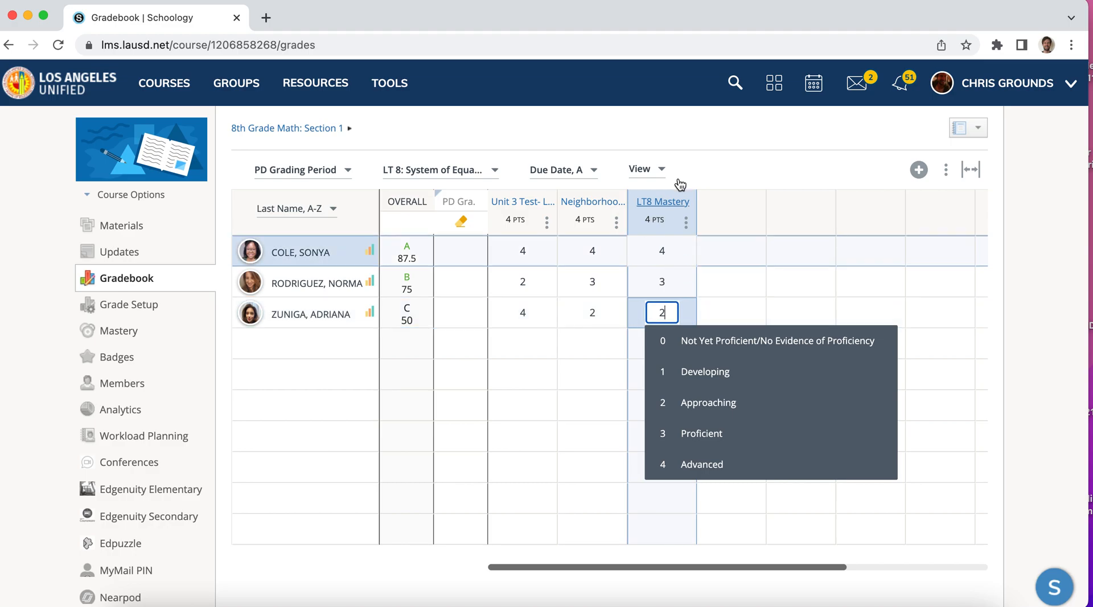
pyautogui.press('Return')
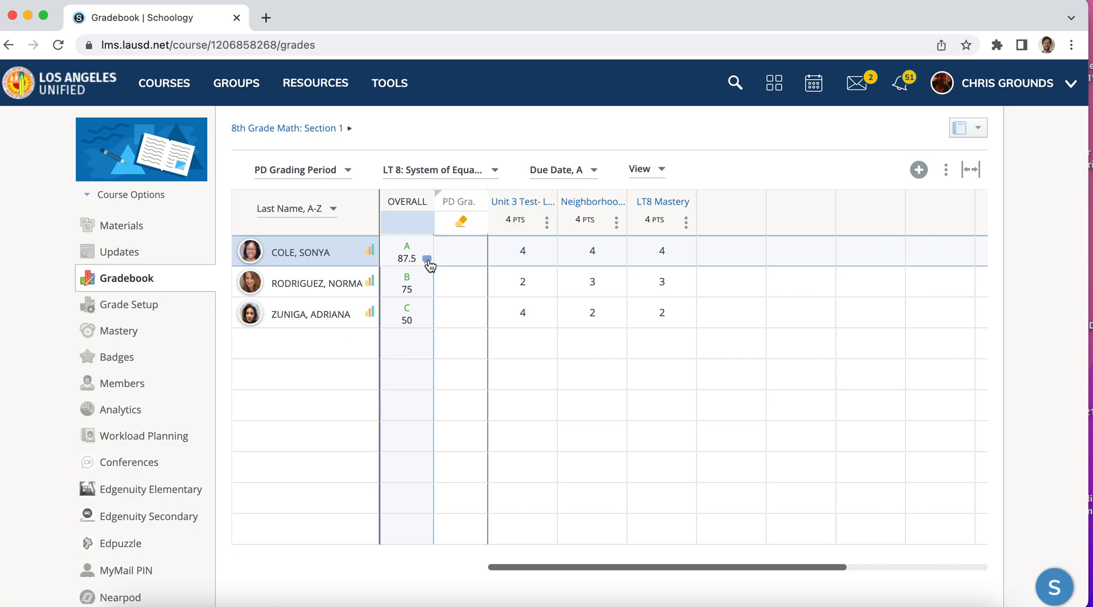
pyautogui.click(633, 257)
pyautogui.click(515, 276)
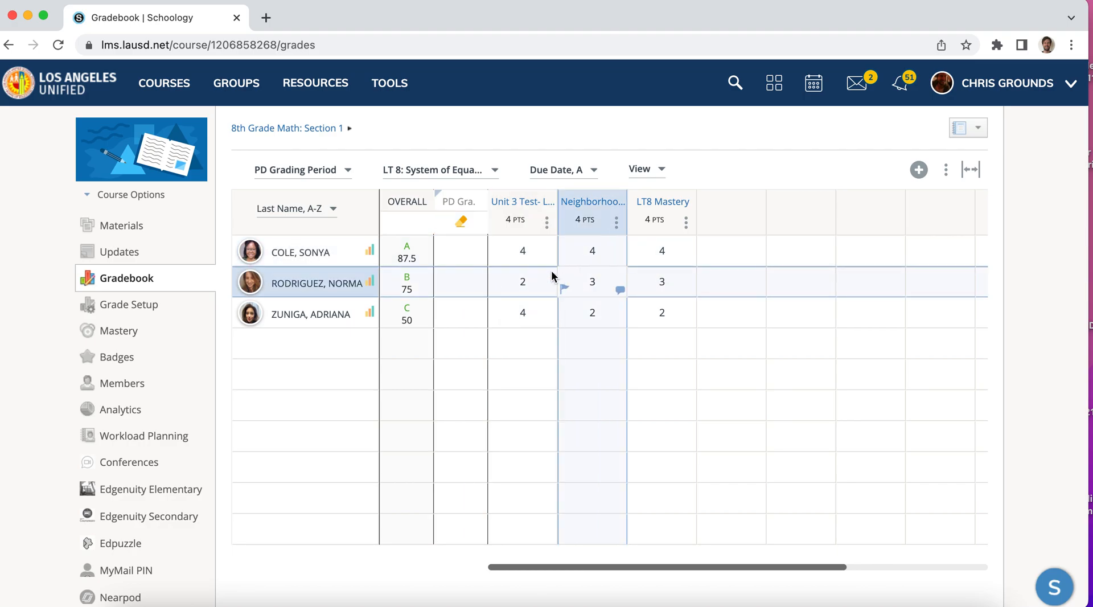
# Open the first student's grade report and review the scores for each learning target and the course grade
pyautogui.click(370, 254)
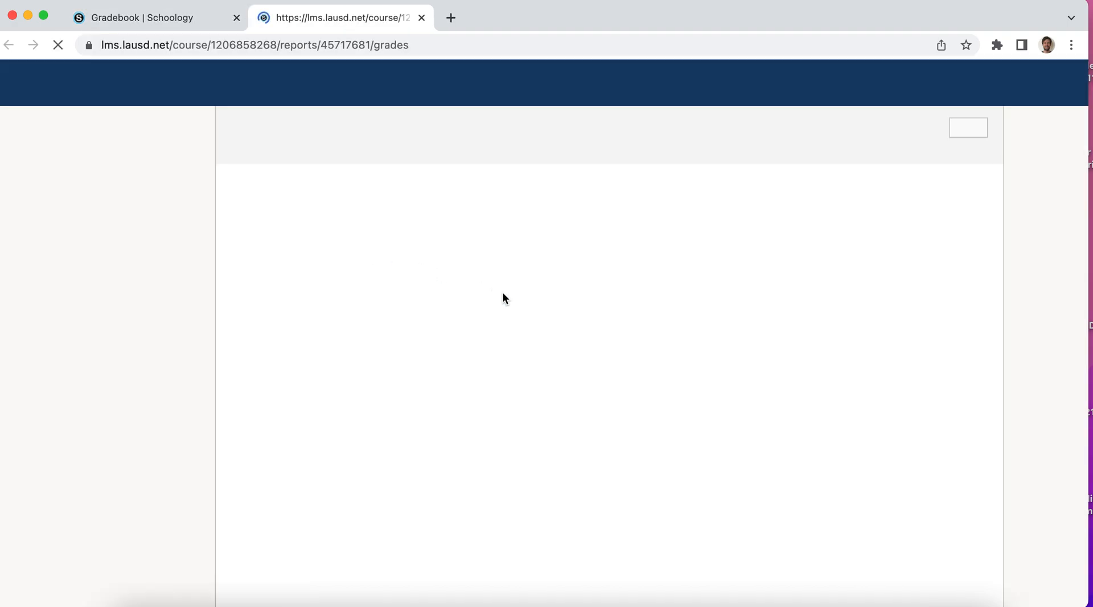
pyautogui.scroll(-4, 520, 326)
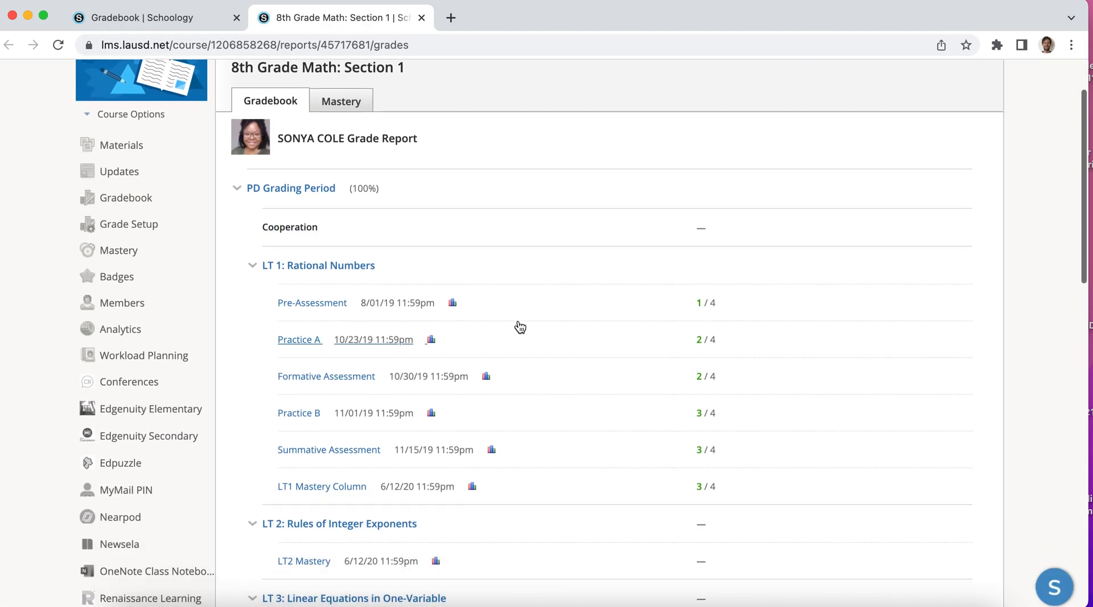
pyautogui.scroll(-1, 520, 327)
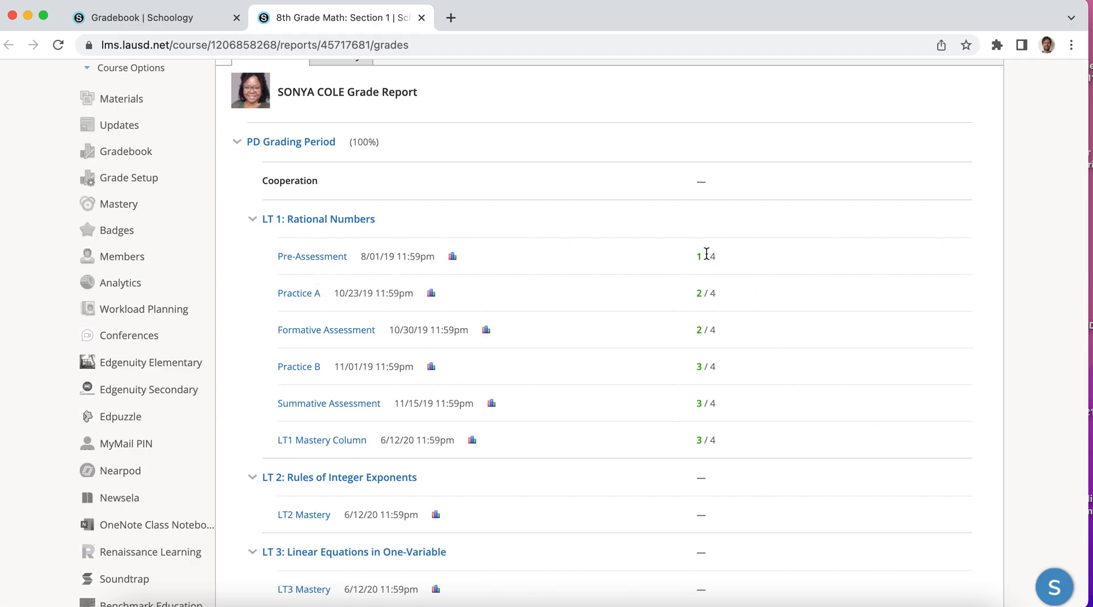
pyautogui.scroll(-2, 716, 271)
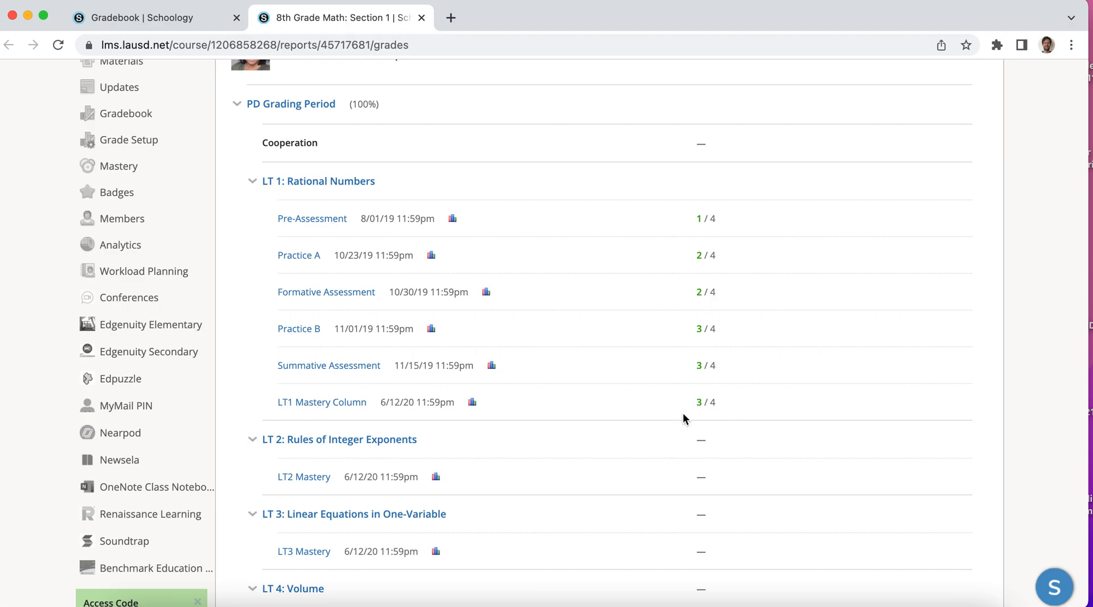
pyautogui.scroll(-10, 716, 407)
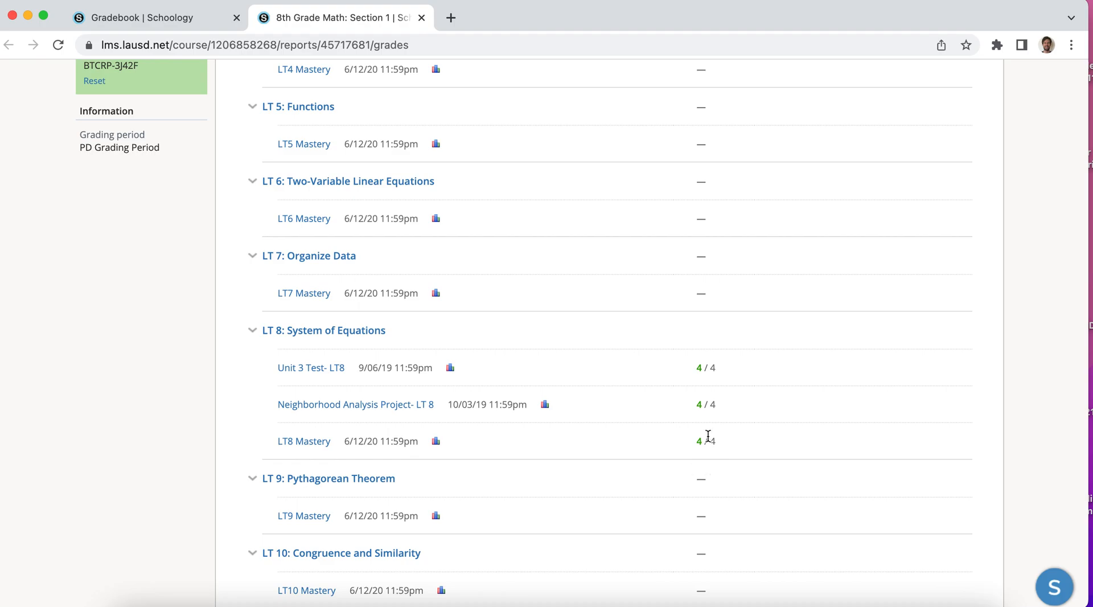
pyautogui.scroll(-5, 709, 445)
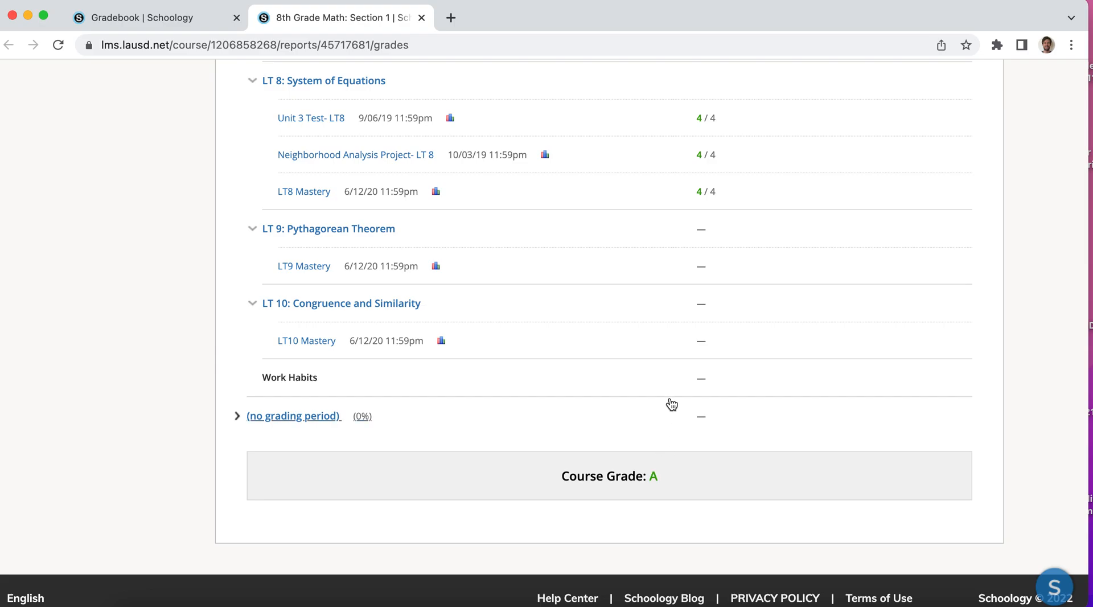
pyautogui.scroll(20, 672, 404)
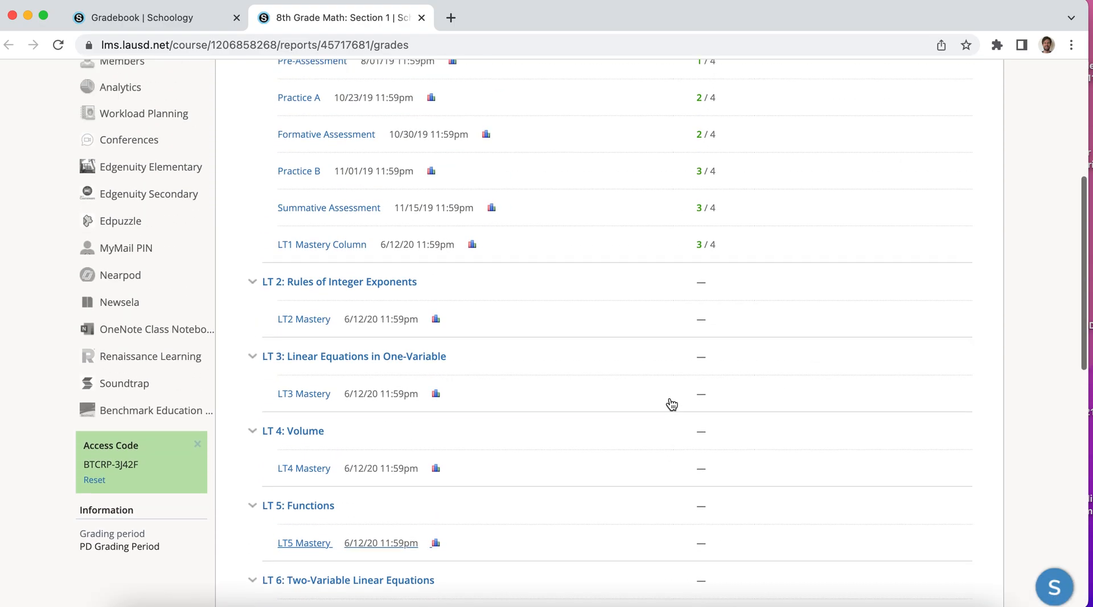
pyautogui.scroll(3, 672, 403)
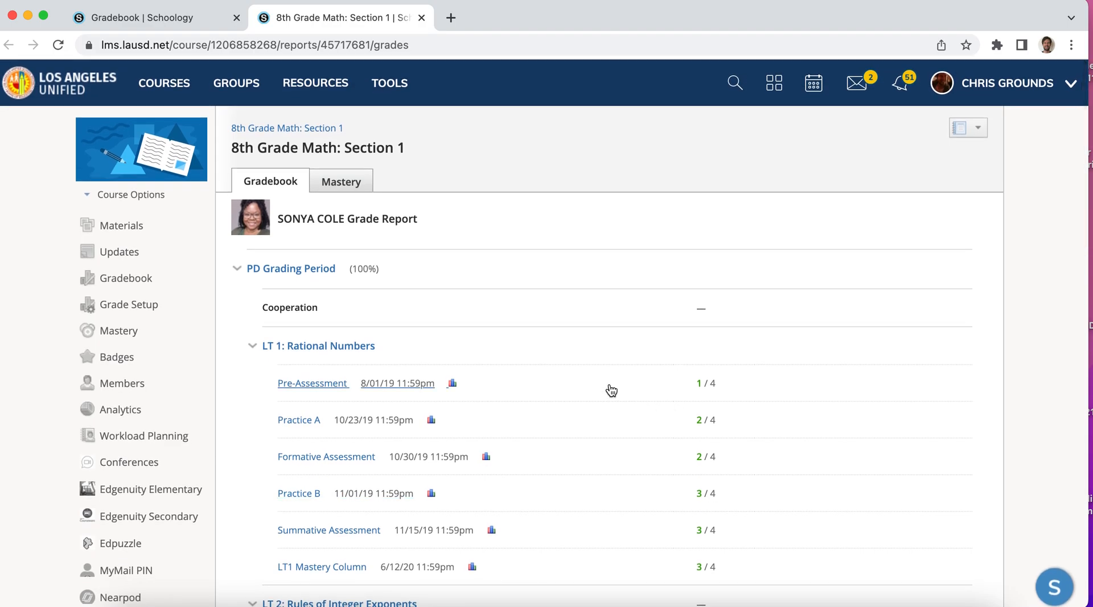
# Open the Grade Setup page of the 8th Grade Math course
pyautogui.click(128, 304)
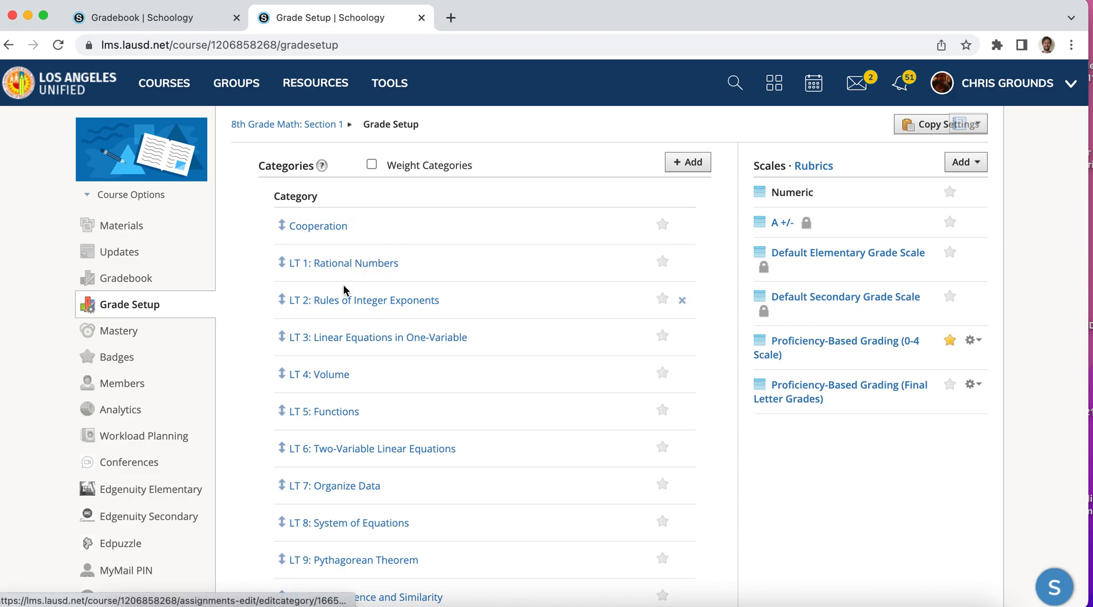
# Look over the learning target categories and examine the point levels of the Proficiency-Based Grading (0-4 Scale), leaving the scale unedited
pyautogui.scroll(-1, 354, 456)
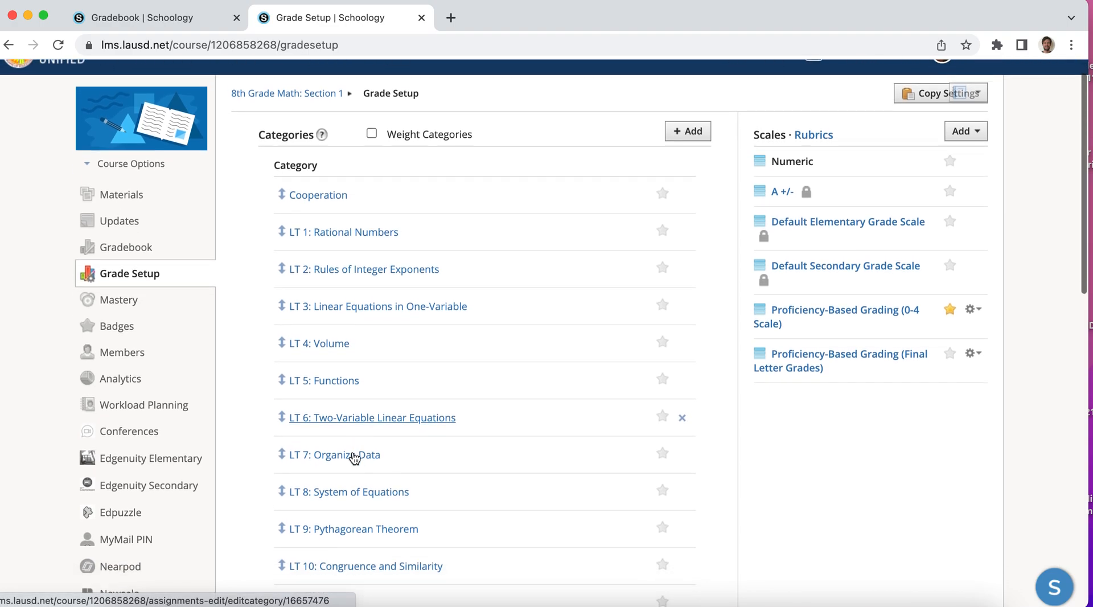
pyautogui.scroll(-1, 354, 458)
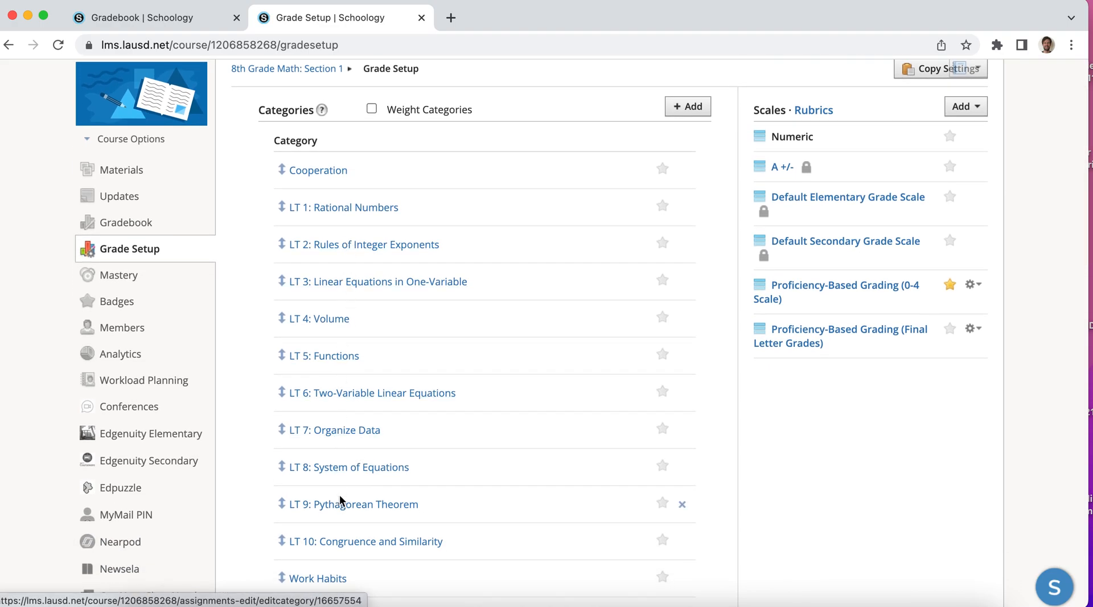
pyautogui.scroll(1, 317, 383)
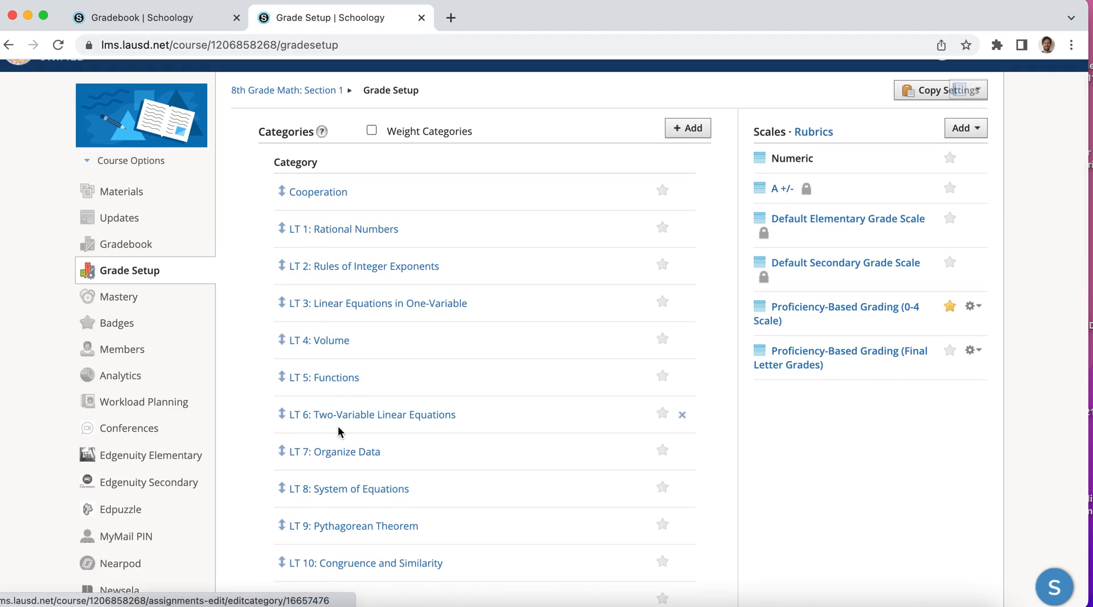
pyautogui.scroll(-1, 339, 432)
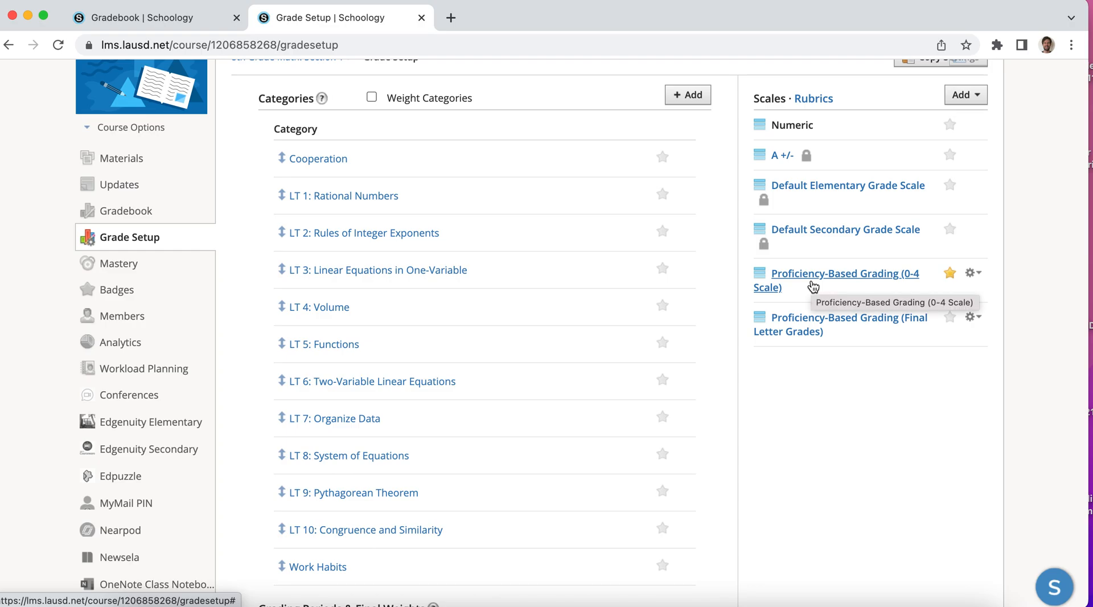
pyautogui.click(974, 276)
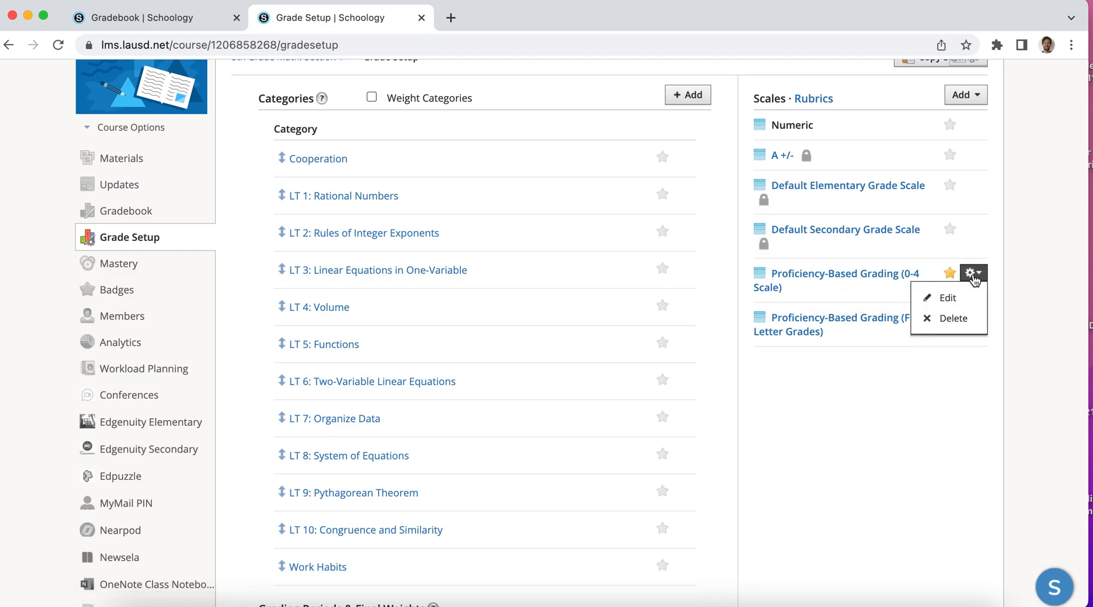
pyautogui.click(955, 302)
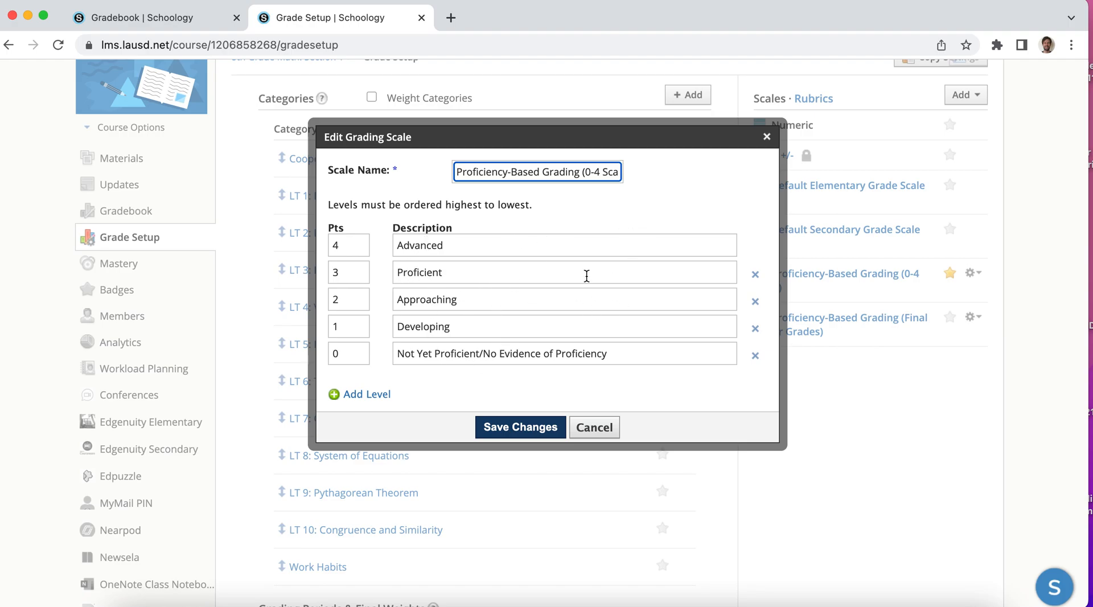
pyautogui.click(766, 136)
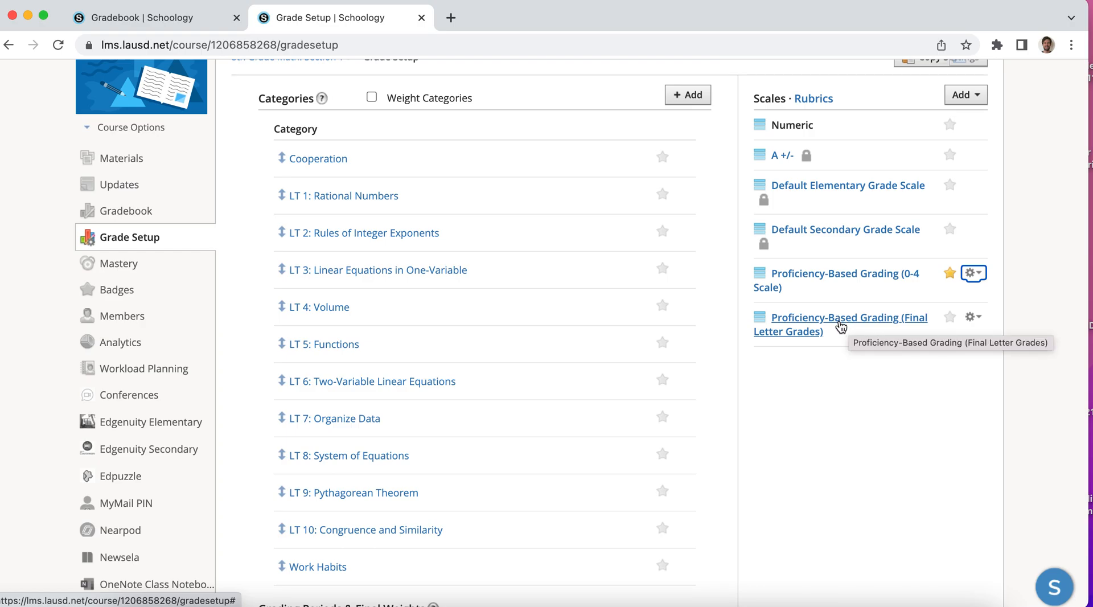
# Examine the letter grade ranges and conversions of the Proficiency-Based Grading (Final Letter Grades) scale without saving changes
pyautogui.click(972, 317)
pyautogui.click(948, 342)
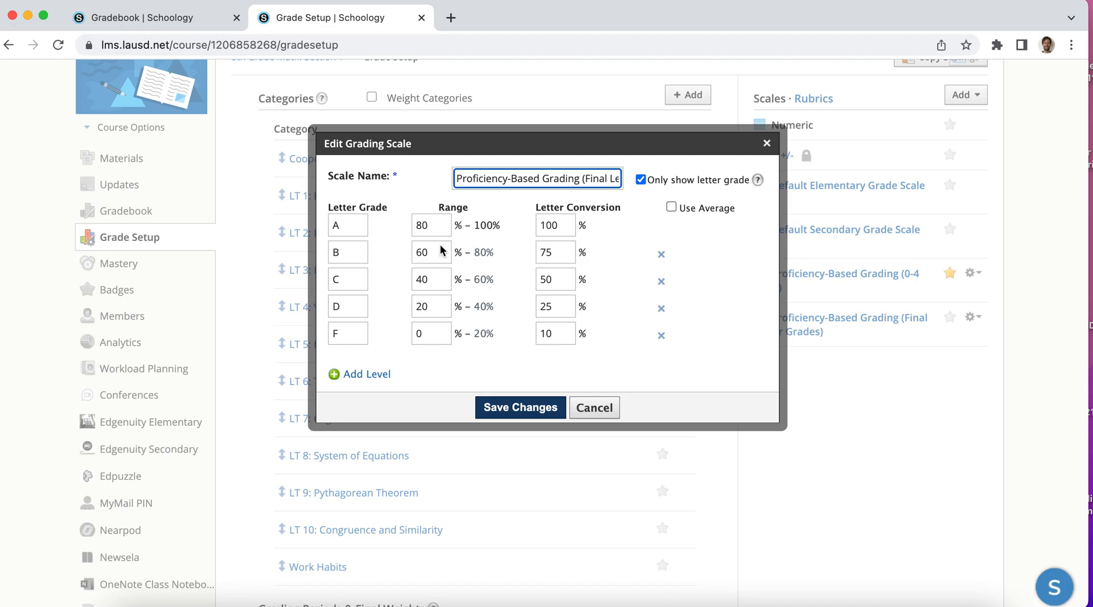
pyautogui.click(596, 418)
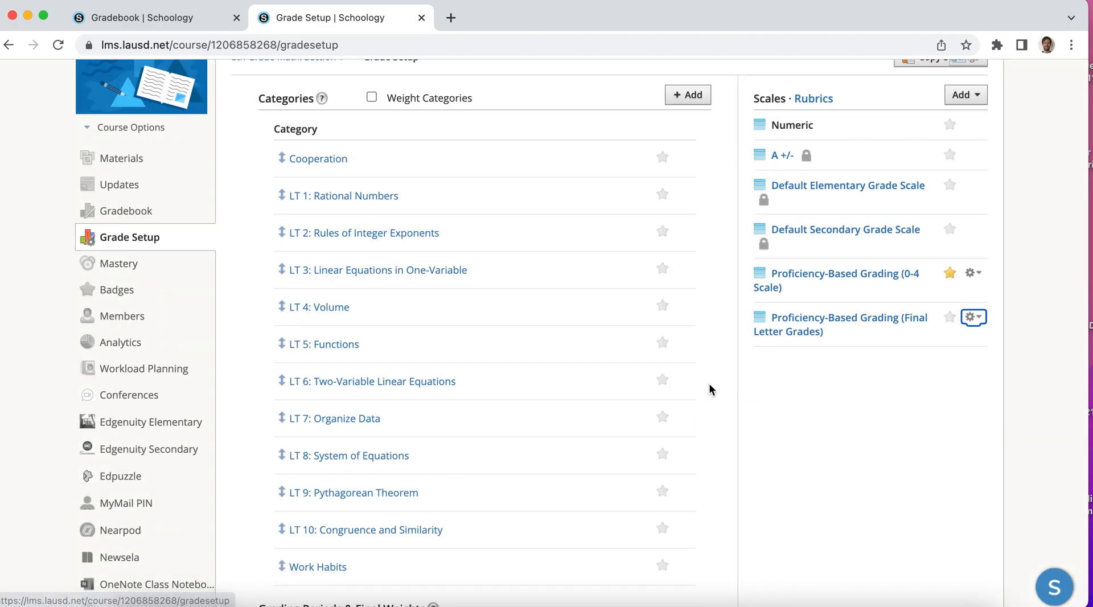
# Check the Gradebook Scale options under Final Grade Settings and keep Proficiency-Based Grading (Final Letter Grades) selected
pyautogui.scroll(-5, 540, 432)
pyautogui.click(449, 434)
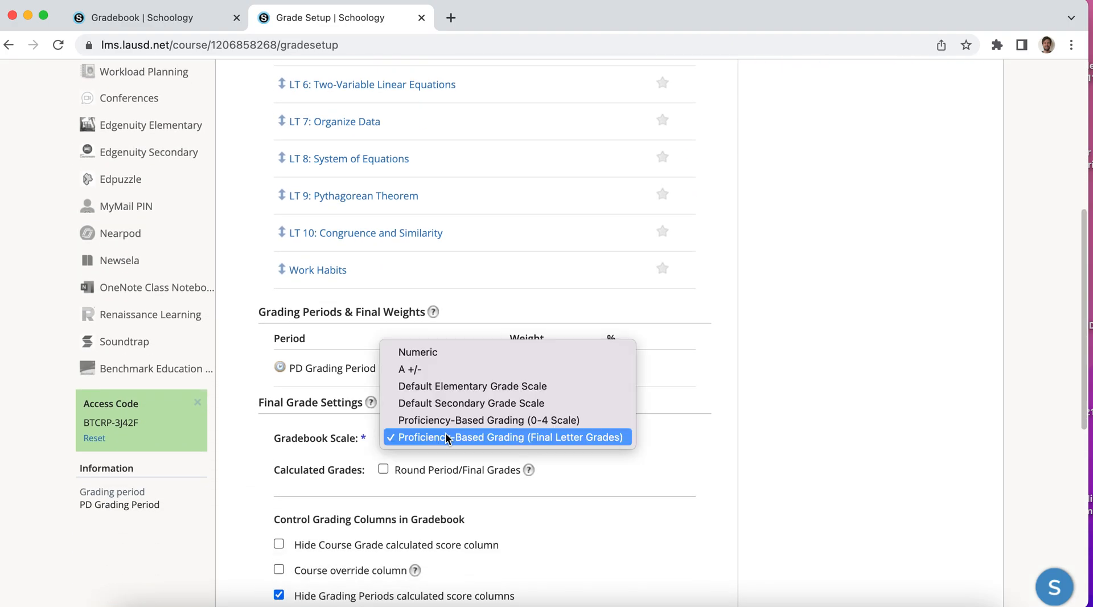
pyautogui.click(448, 438)
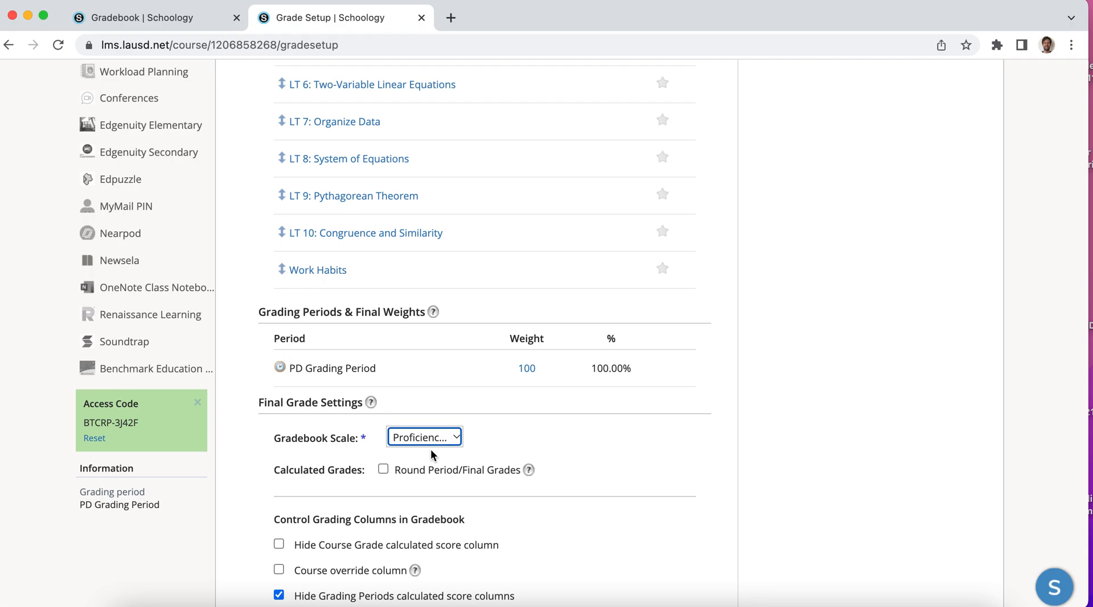
# Open the course's Materials page and look over the list of assignments
pyautogui.scroll(7, 431, 449)
pyautogui.click(129, 233)
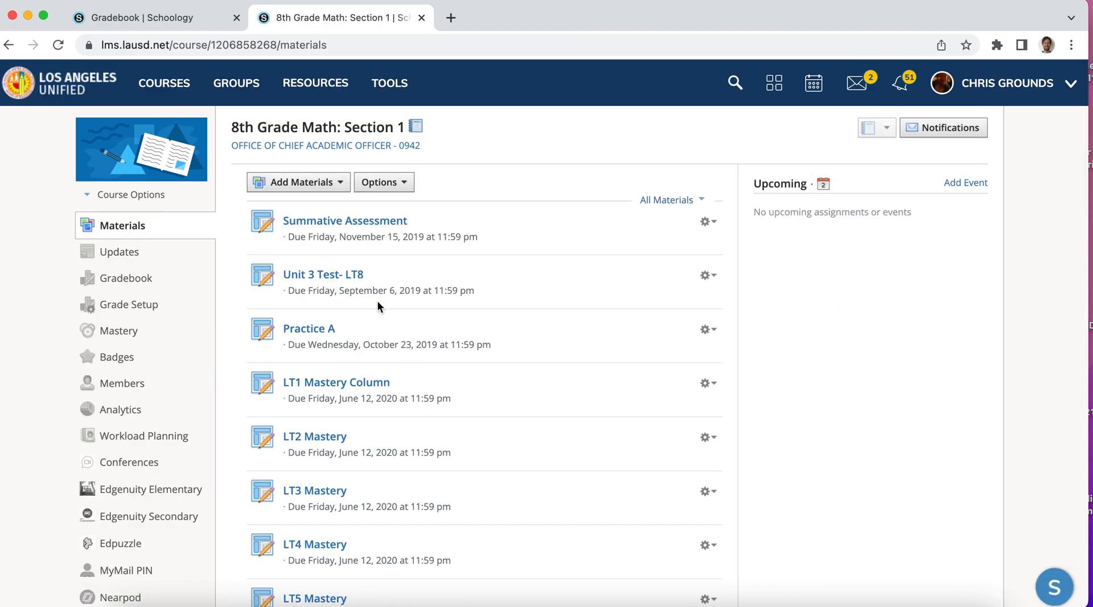
pyautogui.scroll(-1, 451, 338)
pyautogui.scroll(2, 454, 343)
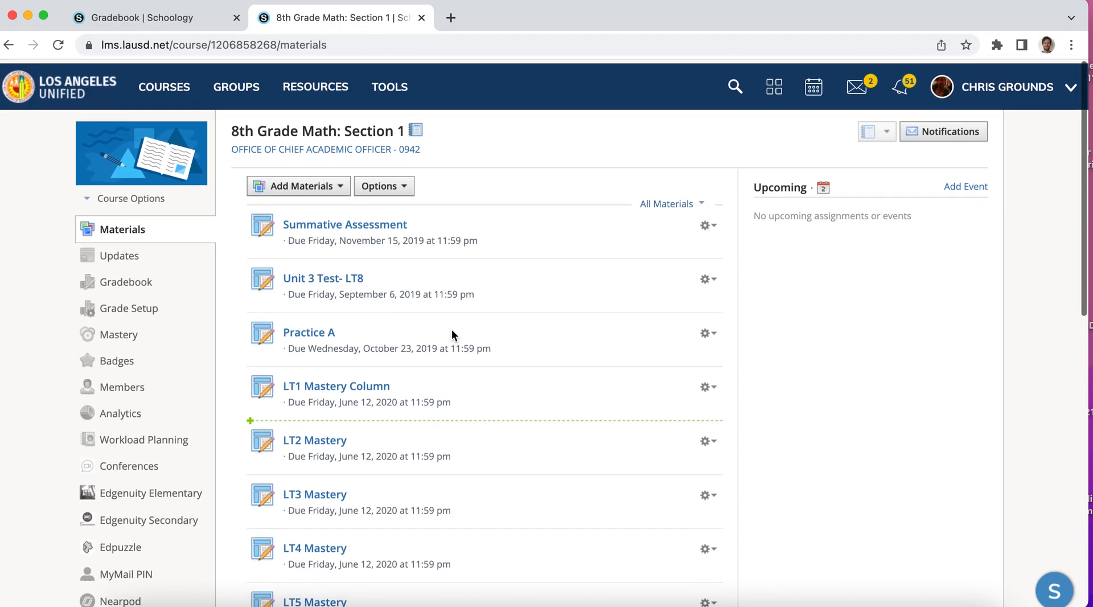
# Inspect the category, factor and scale settings of the Unit 3 Test- LT8 assignment and leave them without saving
pyautogui.click(707, 276)
pyautogui.click(717, 303)
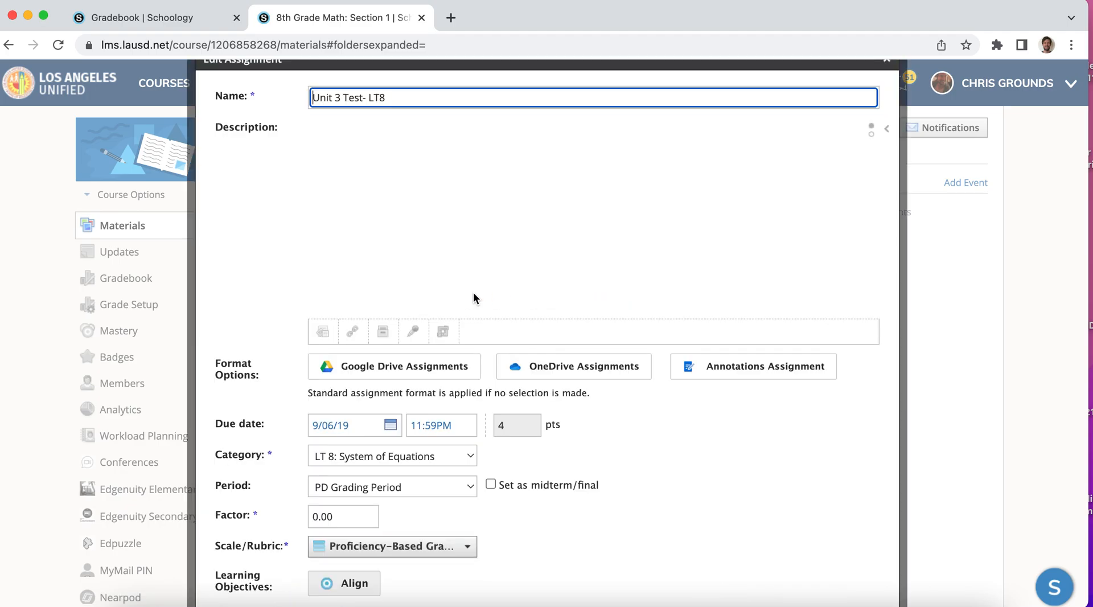
pyautogui.scroll(-5, 473, 294)
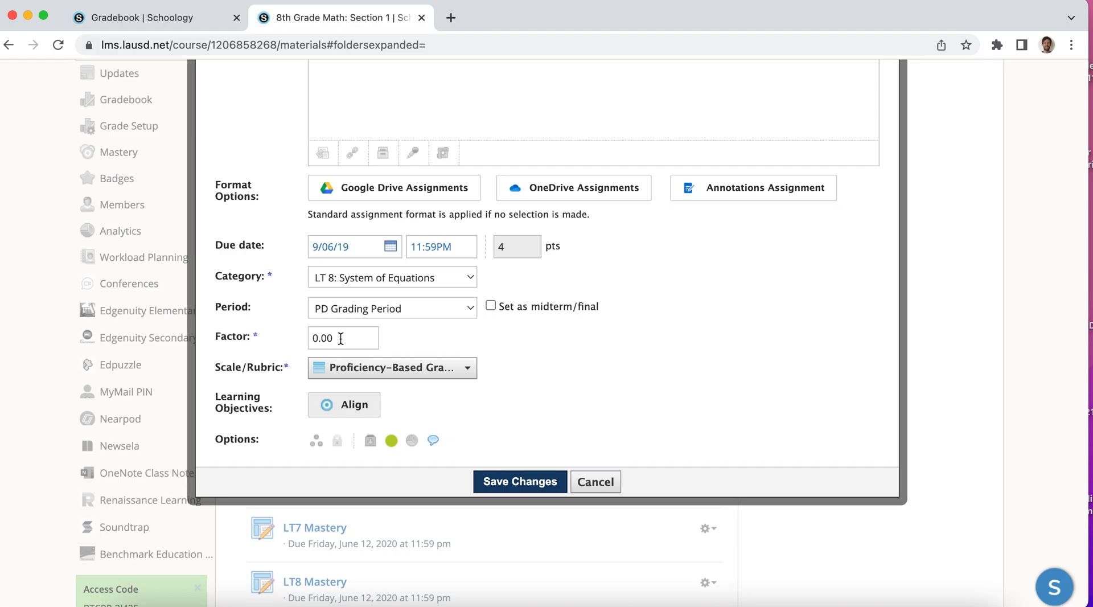
pyautogui.scroll(1, 340, 338)
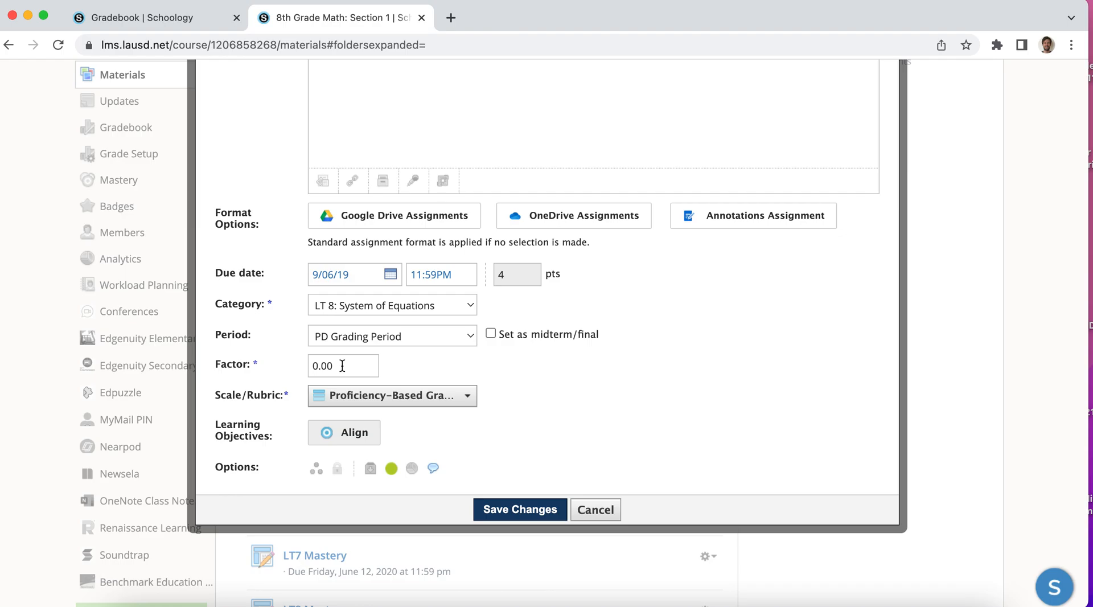
pyautogui.scroll(2, 342, 366)
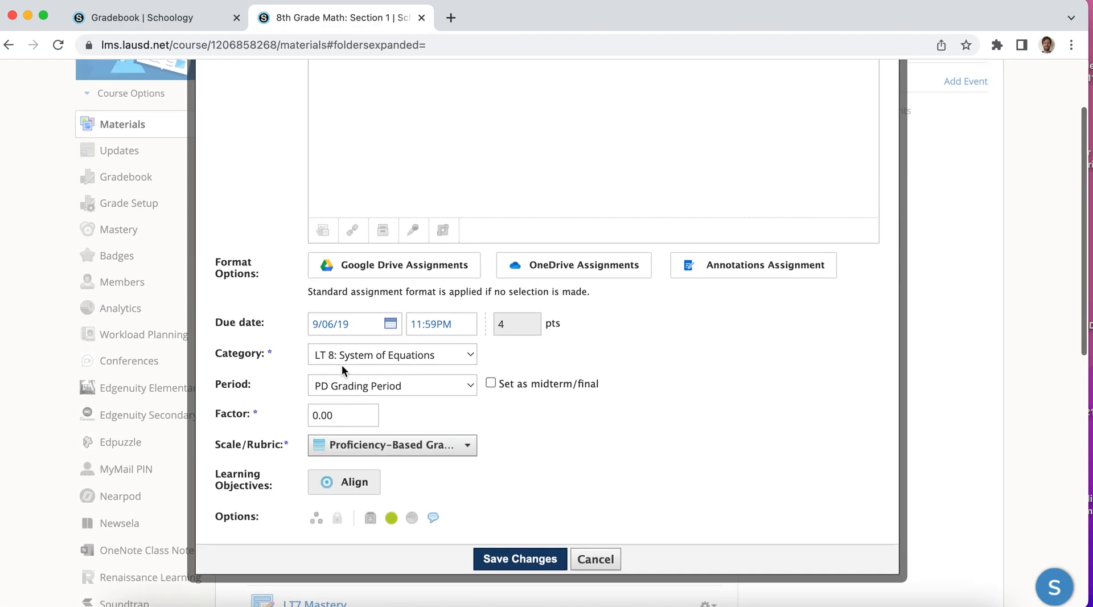
pyautogui.click(595, 560)
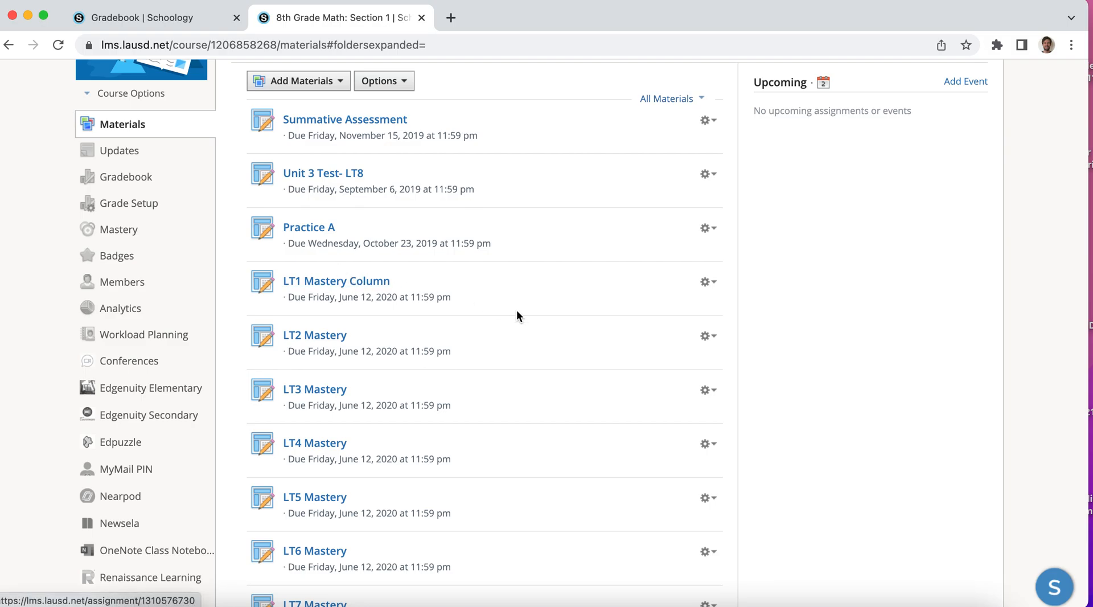
# Inspect the category, factor and scale settings of the LT1 Mastery Column assignment and leave them without saving
pyautogui.click(709, 284)
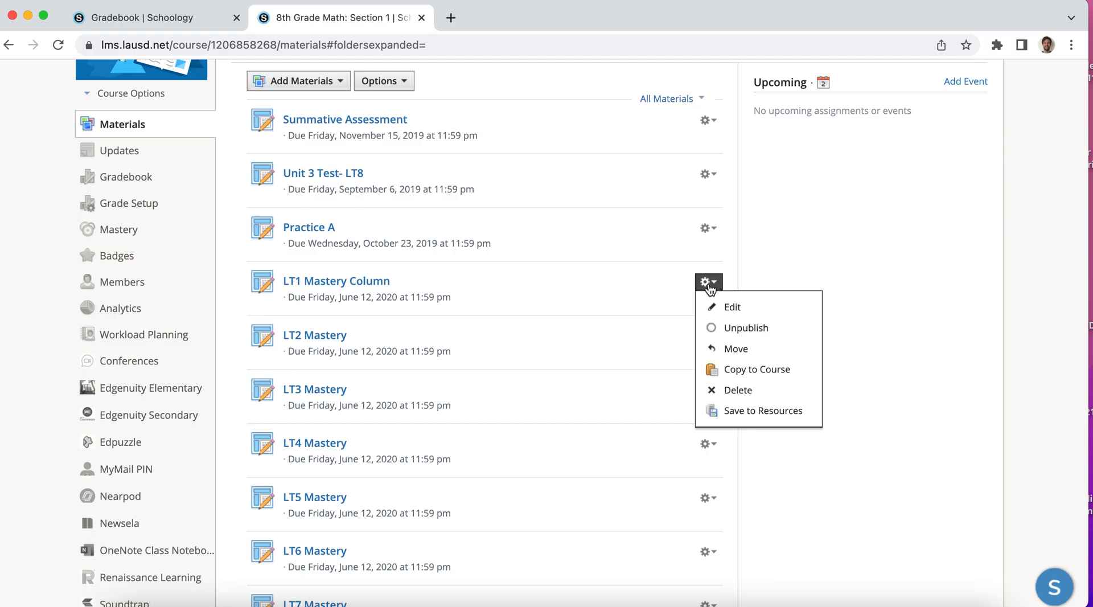
pyautogui.click(732, 307)
pyautogui.scroll(-3, 415, 409)
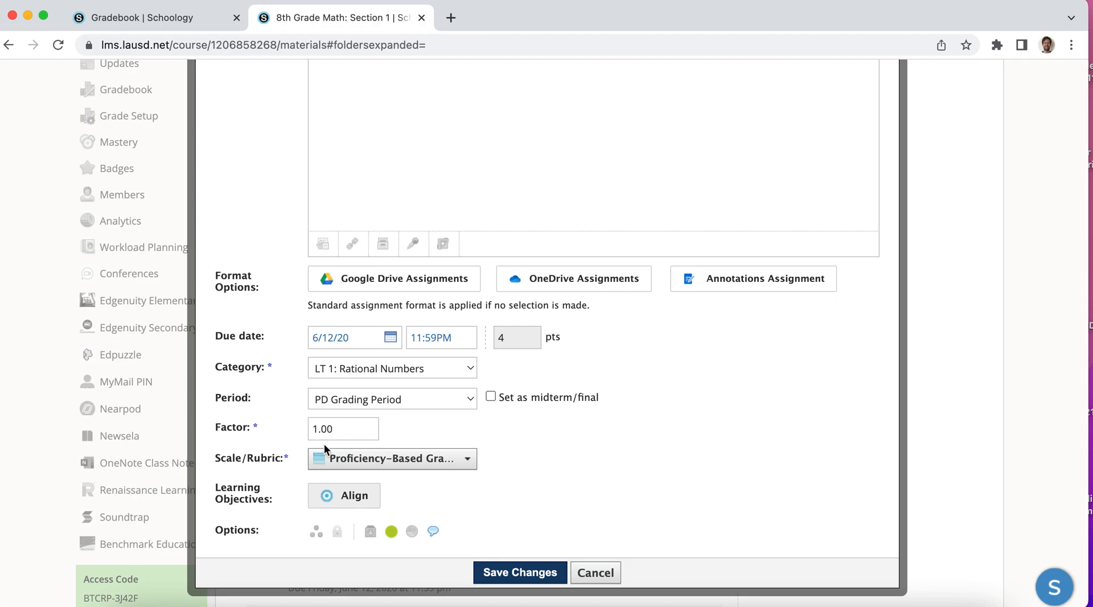
pyautogui.scroll(2, 375, 432)
pyautogui.scroll(-2, 375, 432)
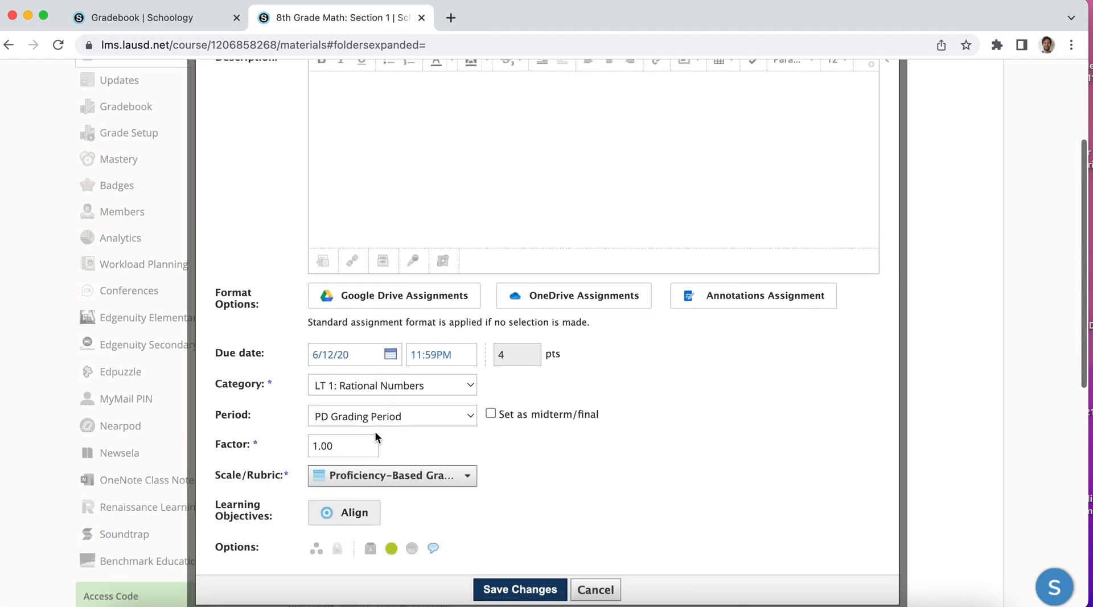
pyautogui.click(592, 586)
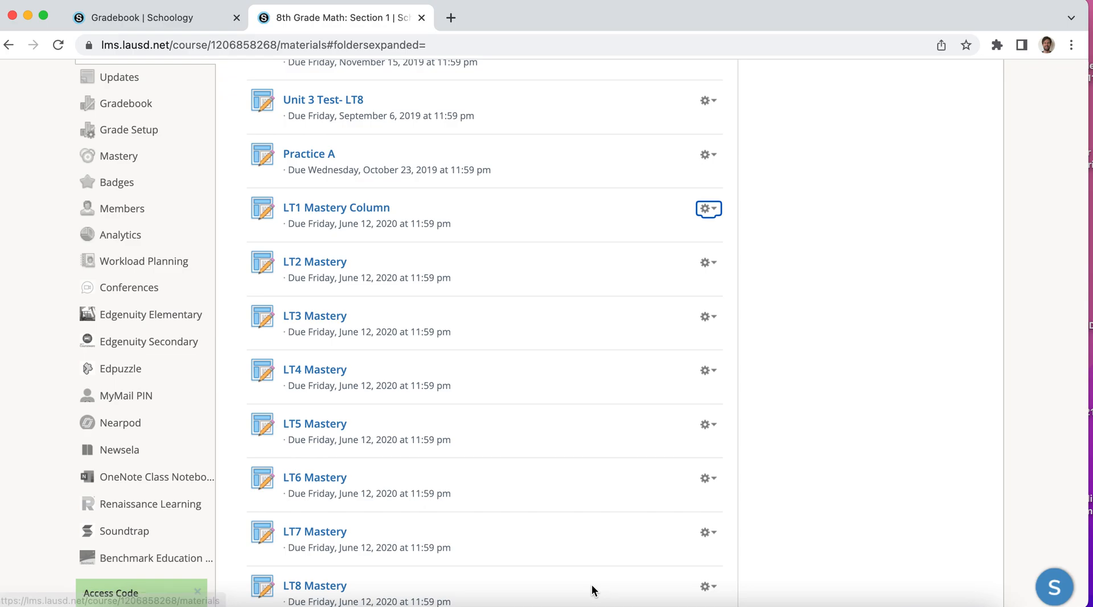